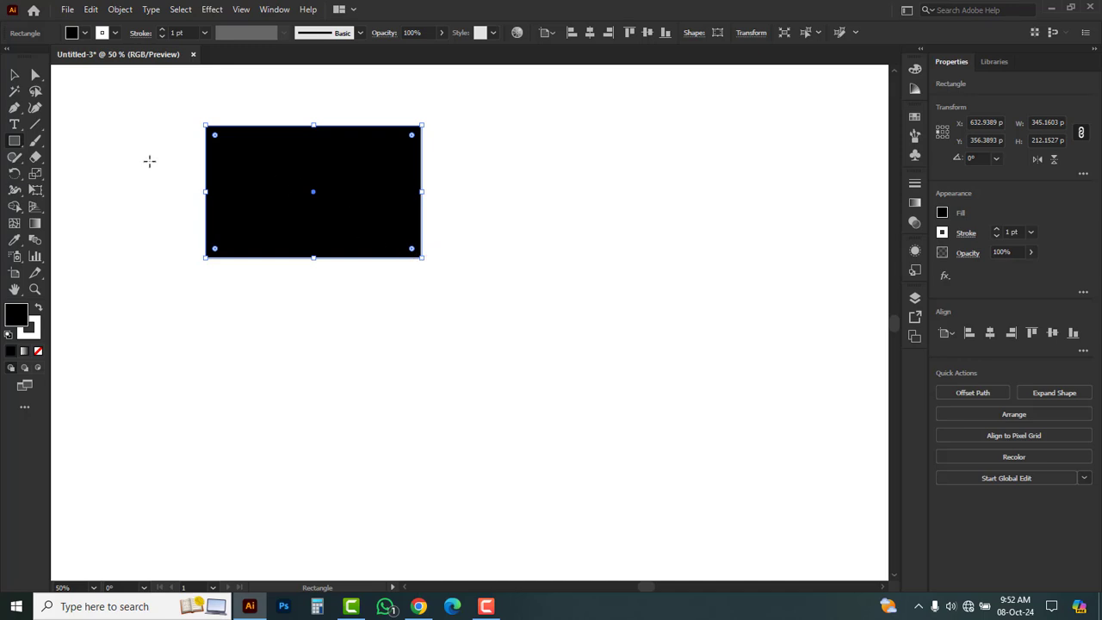
- Fill the selected black rectangle with the white-to-black linear gradient
{"action": "left_click", "coordinate": [915, 207]}
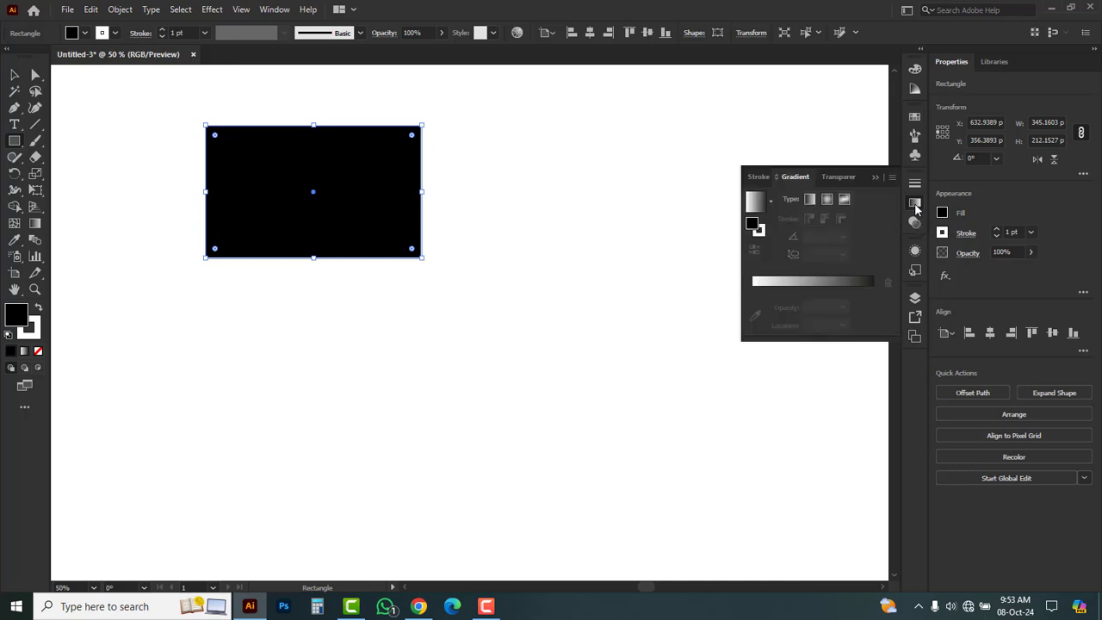
{"action": "left_click", "coordinate": [811, 280]}
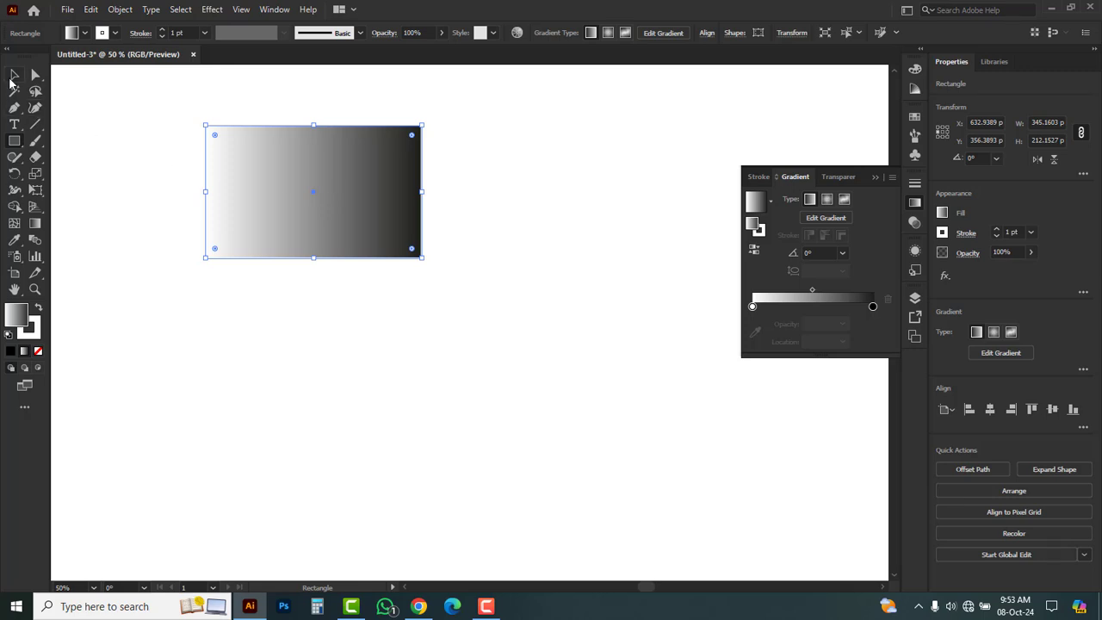
- Add the point text GRADIENT at 72 pt below the rectangle
{"action": "left_click", "coordinate": [15, 125]}
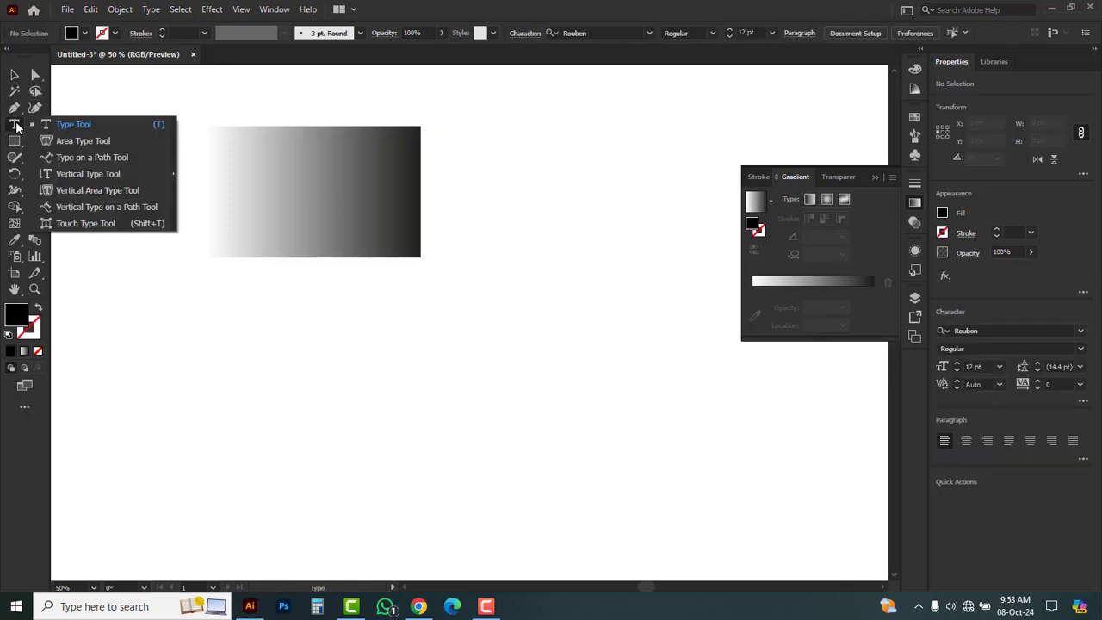
{"action": "left_click", "coordinate": [76, 126]}
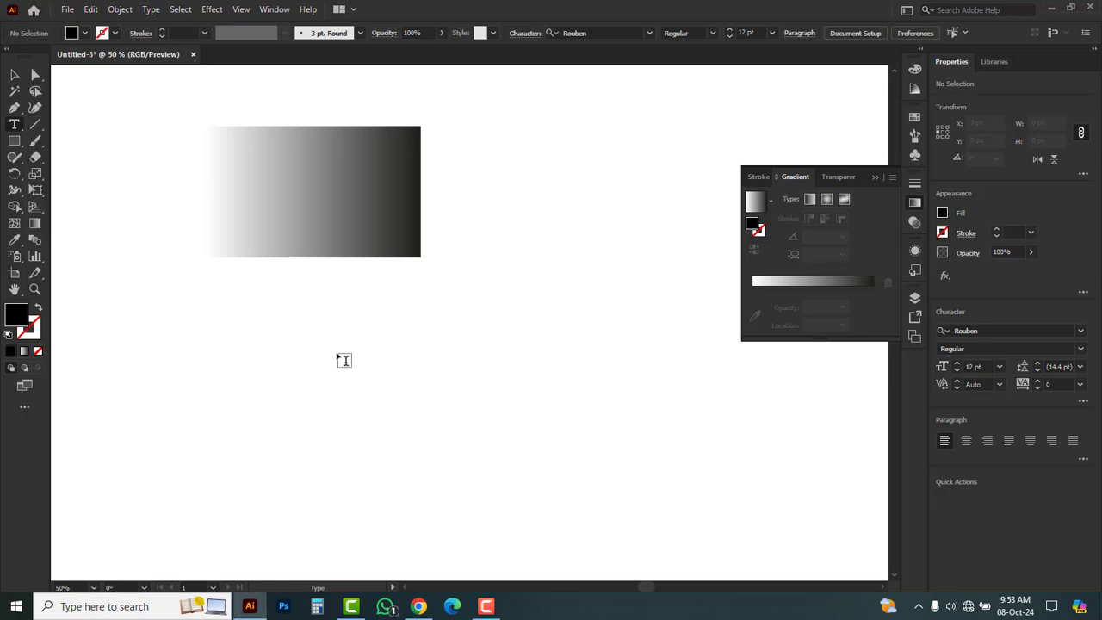
{"action": "left_click", "coordinate": [338, 353]}
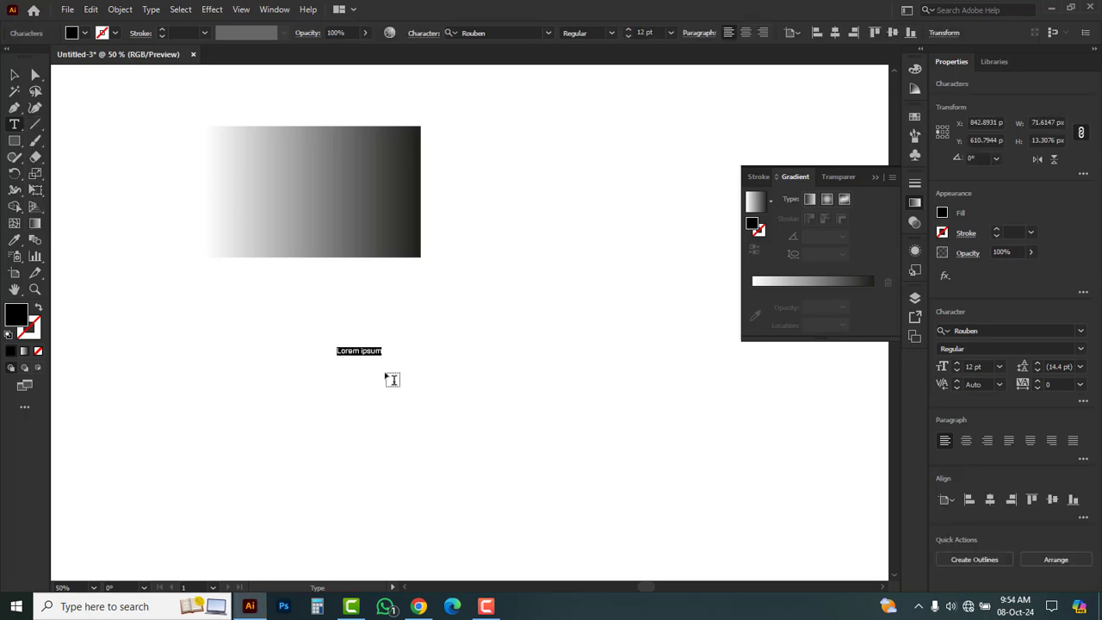
{"action": "left_click", "coordinate": [671, 33]}
{"action": "left_click", "coordinate": [690, 279]}
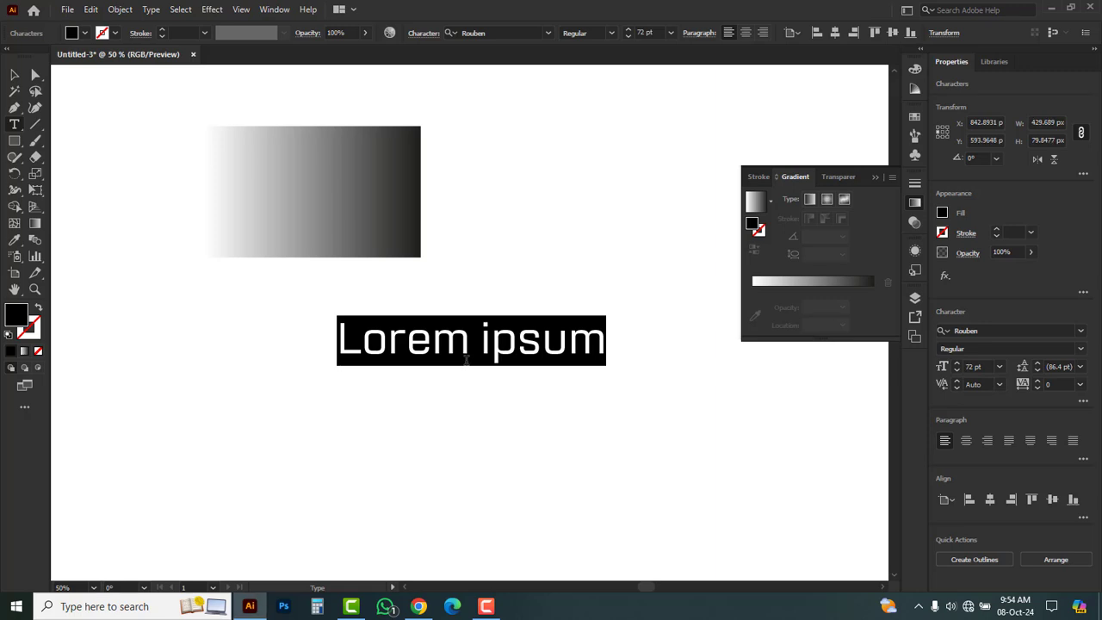
{"action": "type", "text": "GRADIENT"}
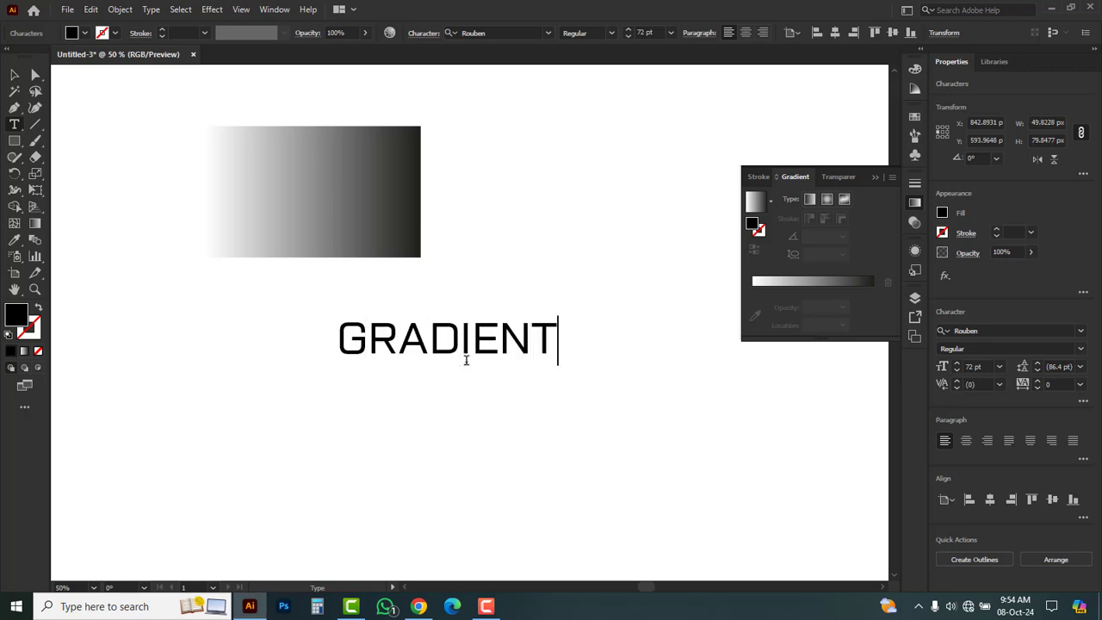
- Scale the GRADIENT text up to about 181 pt and position it below the gradient rectangle
{"action": "left_click", "coordinate": [15, 75]}
{"action": "left_click_drag", "start_coordinate": [558, 366], "coordinate": [728, 413]}
{"action": "left_click_drag", "start_coordinate": [603, 356], "coordinate": [594, 381]}
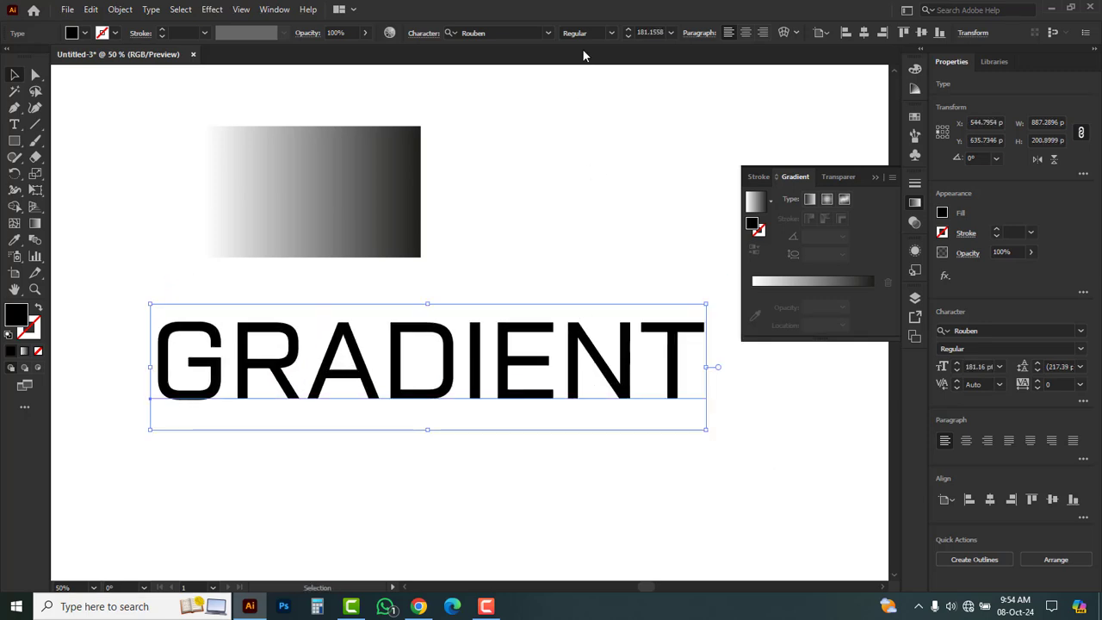
- Set the GRADIENT text's font style to Bold and duplicate it directly below the original
{"action": "left_click", "coordinate": [613, 35]}
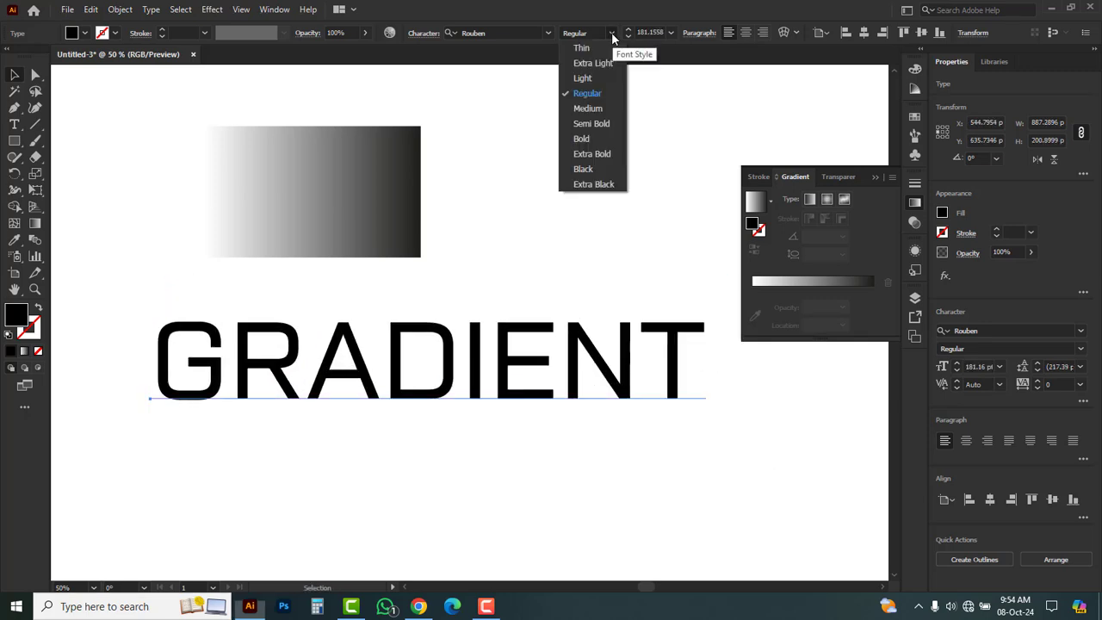
{"action": "left_click", "coordinate": [586, 140]}
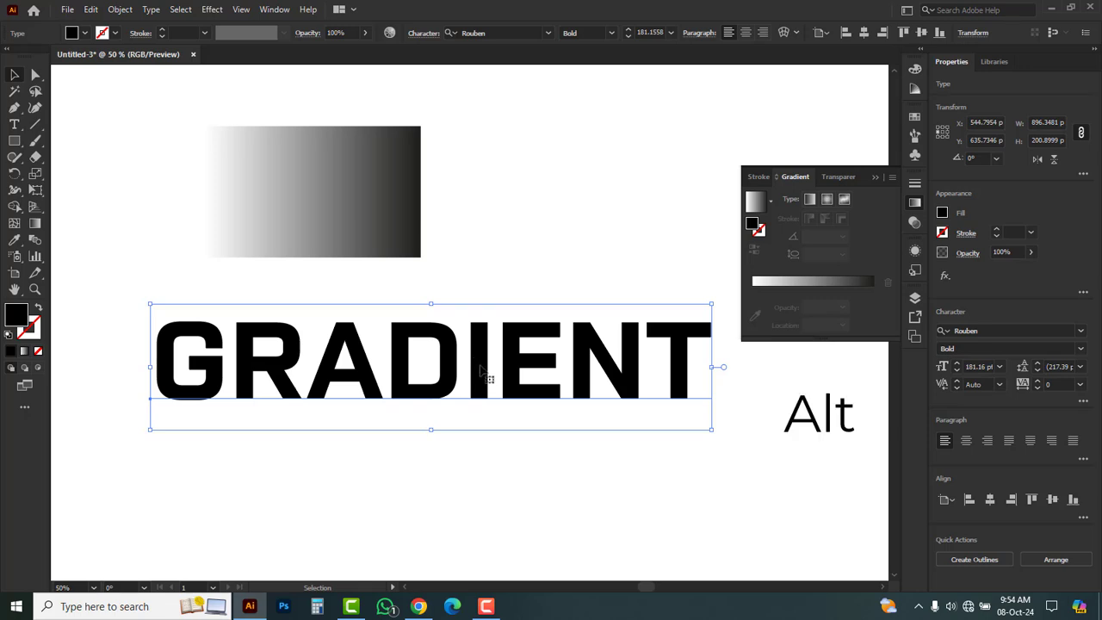
{"action": "left_click_drag", "start_coordinate": [479, 373], "coordinate": [482, 492], "text": "alt"}
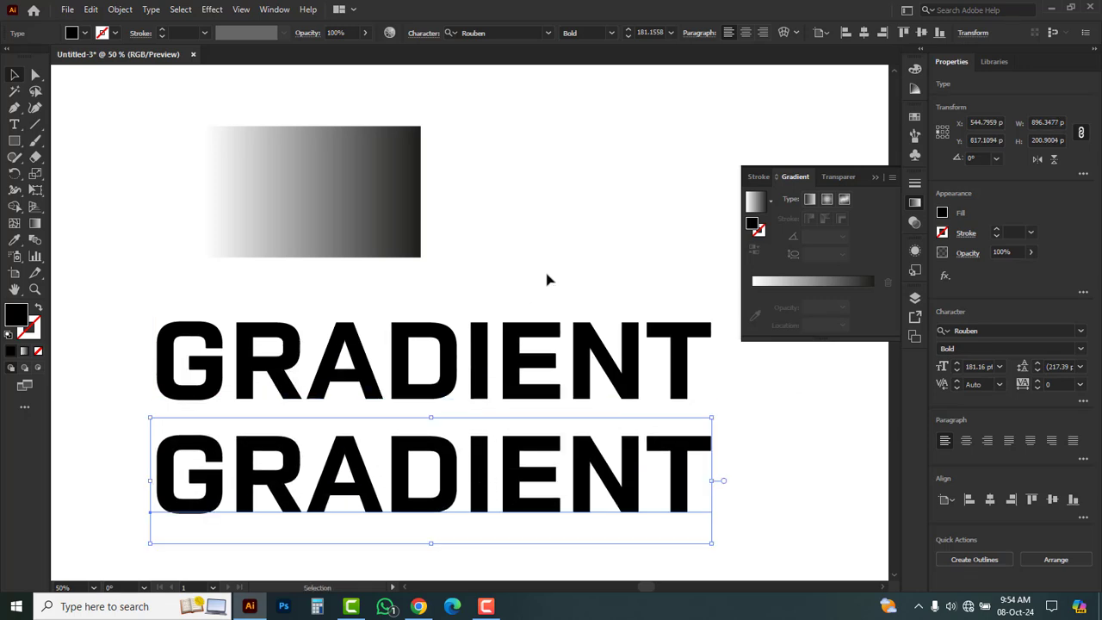
- Try to apply the white-to-black gradient directly to the upper GRADIENT text
{"action": "left_click", "coordinate": [520, 353]}
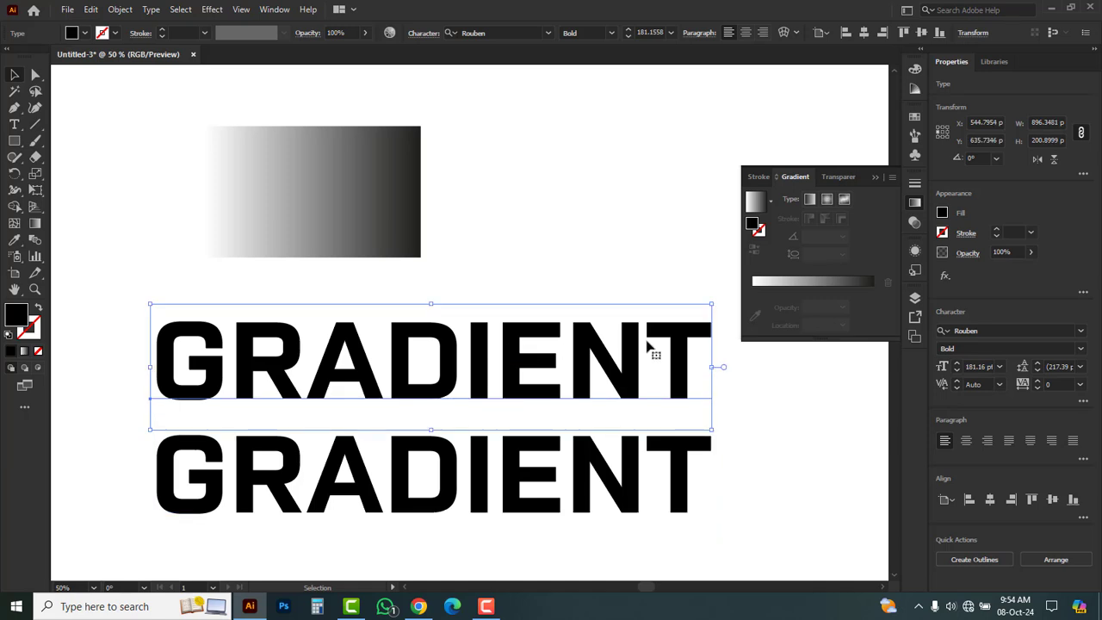
{"action": "left_click", "coordinate": [811, 283]}
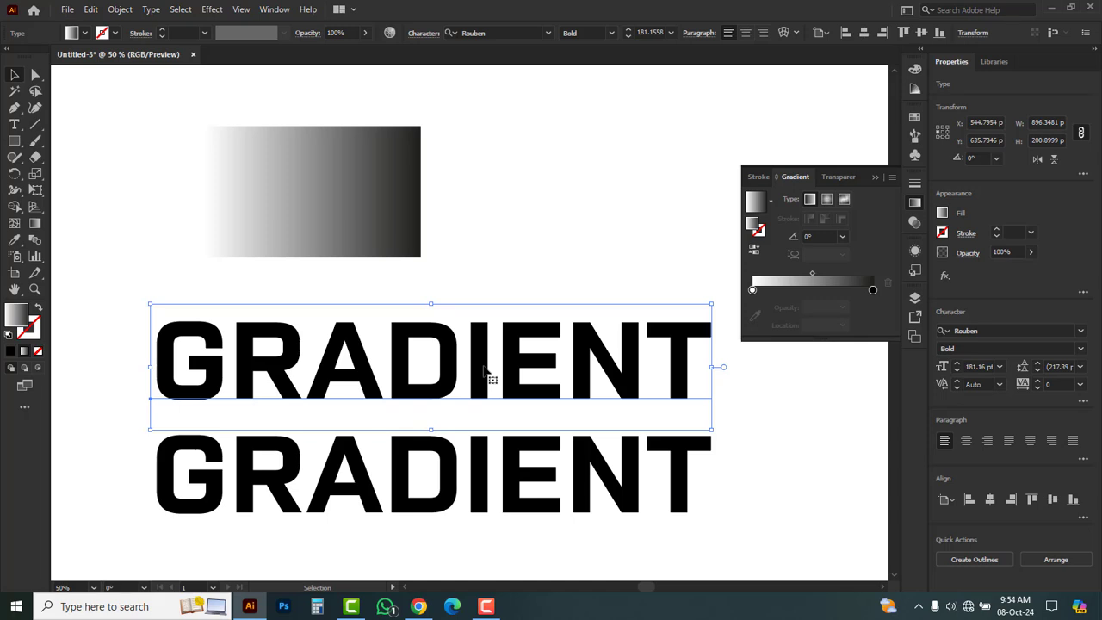
{"action": "left_click", "coordinate": [783, 479]}
- Set the lower GRADIENT text's fill colour to none
{"action": "left_click", "coordinate": [508, 487]}
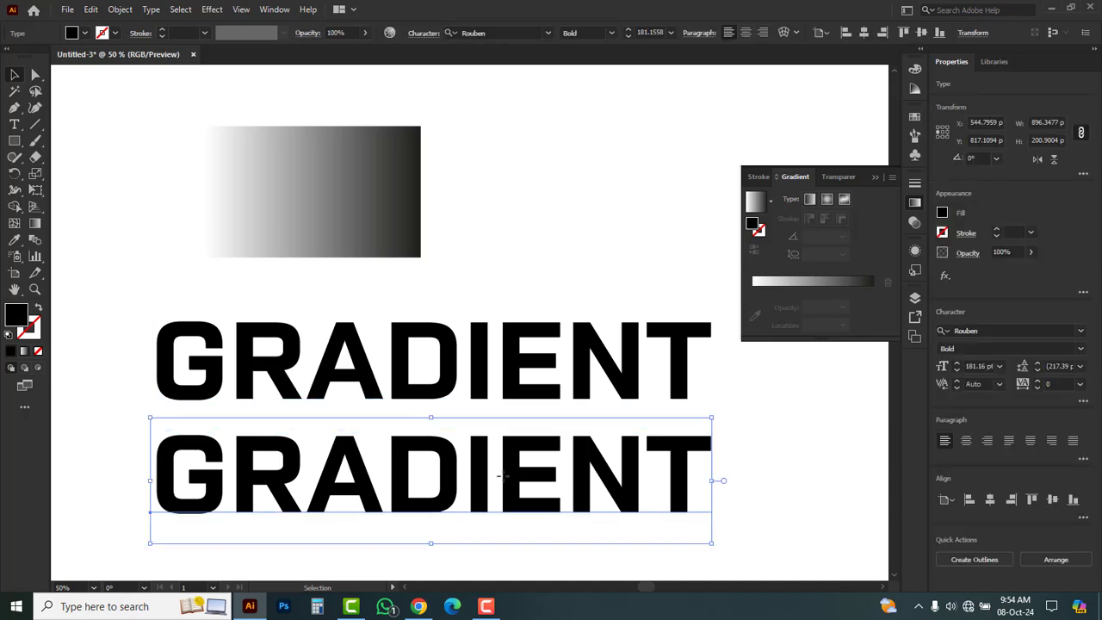
{"action": "left_click", "coordinate": [915, 69]}
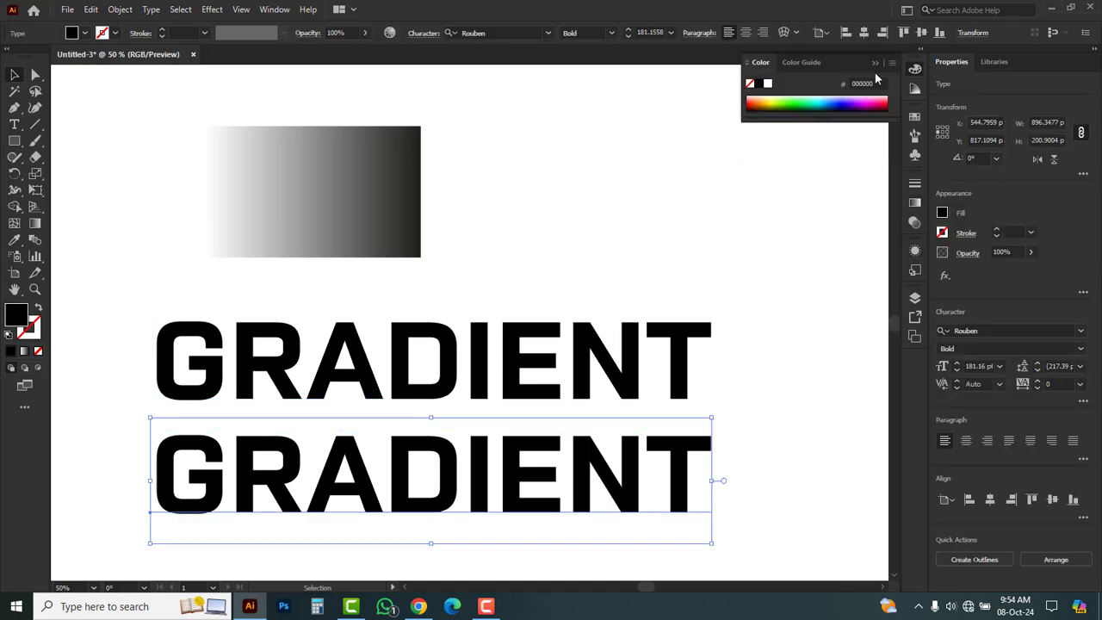
{"action": "left_click", "coordinate": [751, 87]}
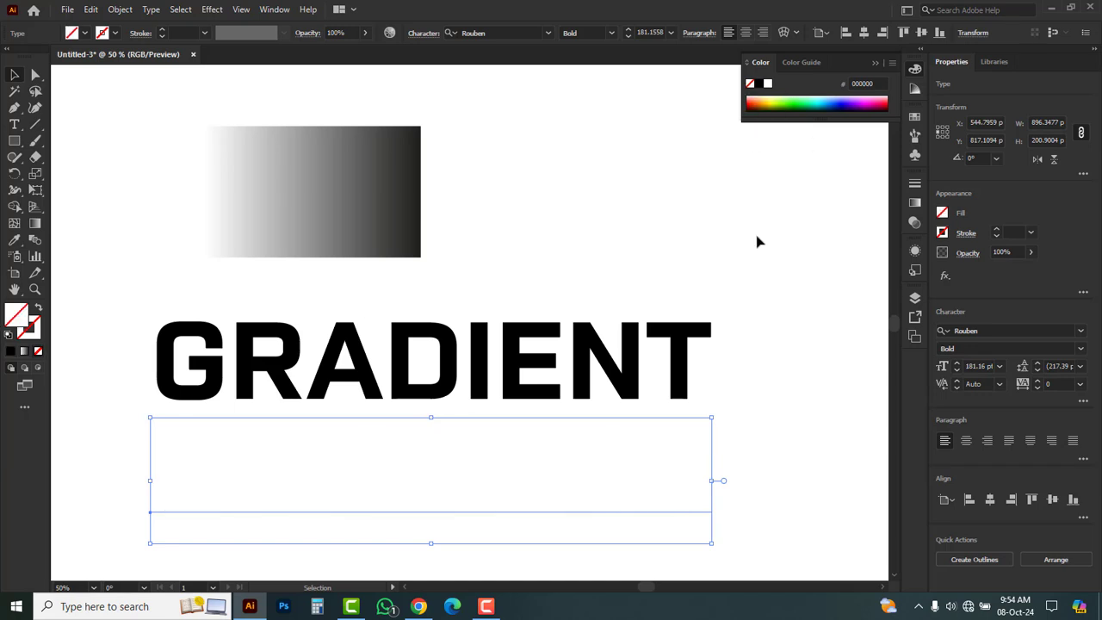
- Add a new fill to the lower GRADIENT text's appearance and give it the white-to-black linear gradient
{"action": "left_click", "coordinate": [915, 252]}
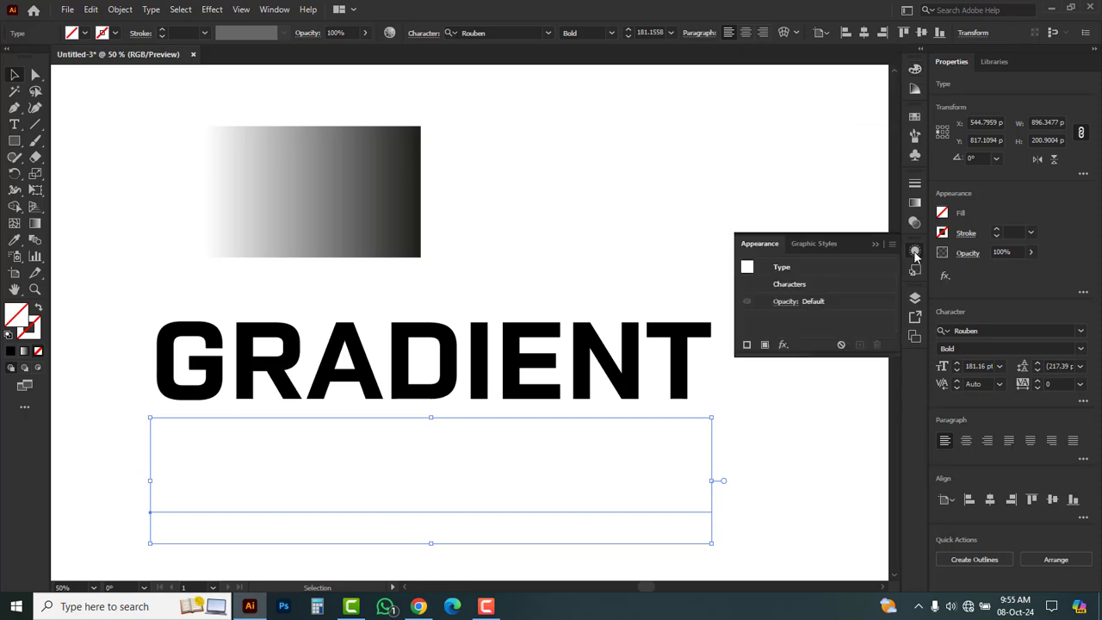
{"action": "left_click", "coordinate": [764, 345]}
{"action": "left_click", "coordinate": [915, 205]}
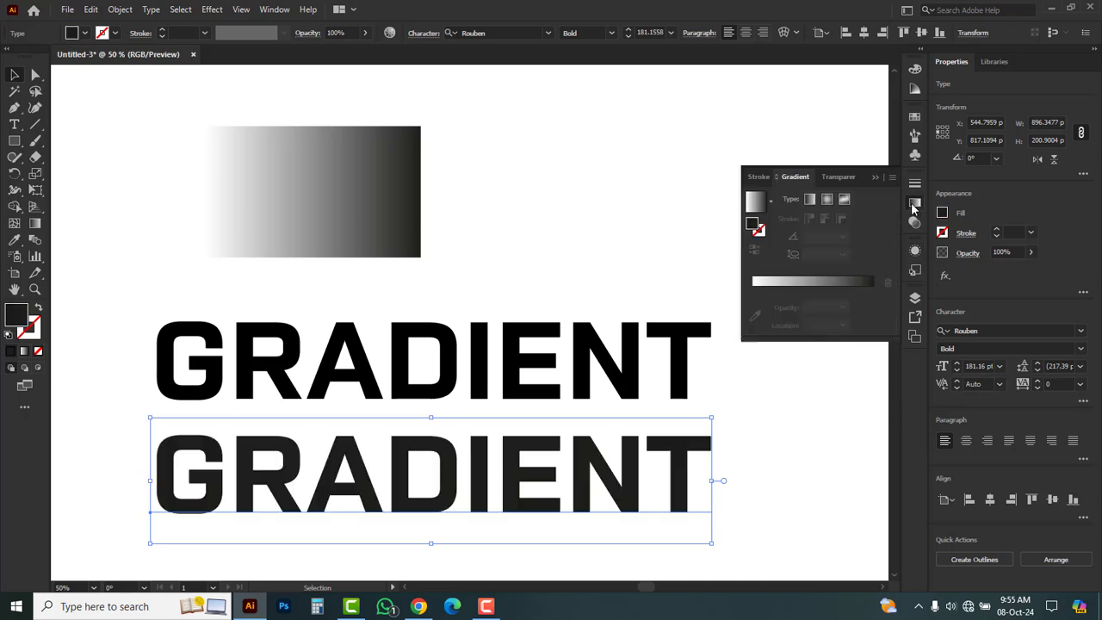
{"action": "left_click", "coordinate": [810, 284]}
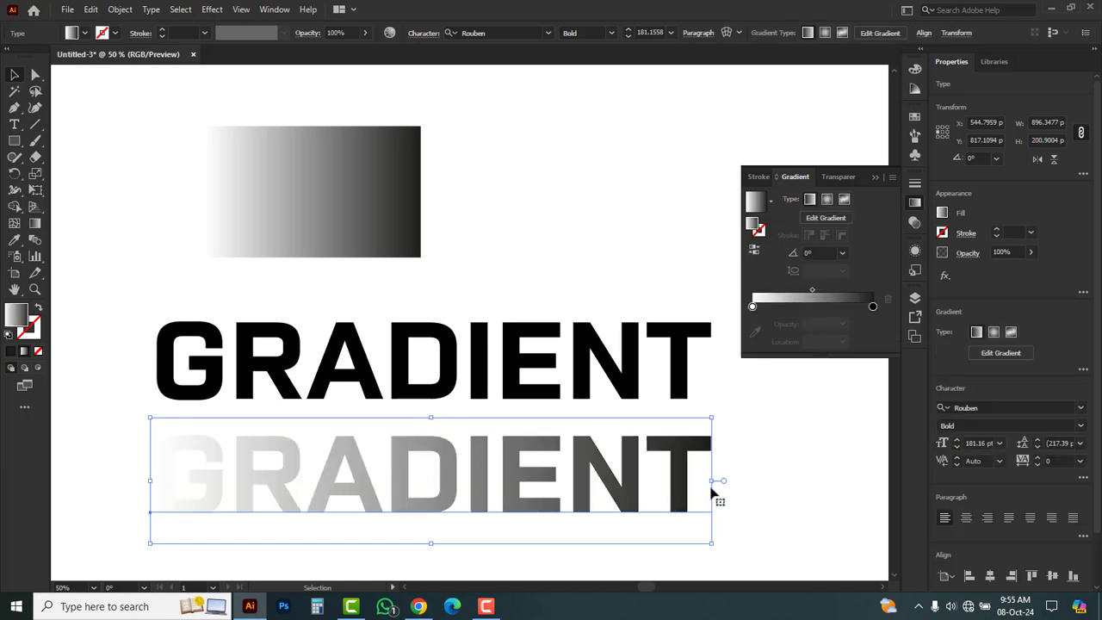
{"action": "left_click", "coordinate": [761, 486]}
- Replace the wording of the lower gradient-filled text with ROMAN
{"action": "left_click", "coordinate": [370, 475], "text": "ctrl"}
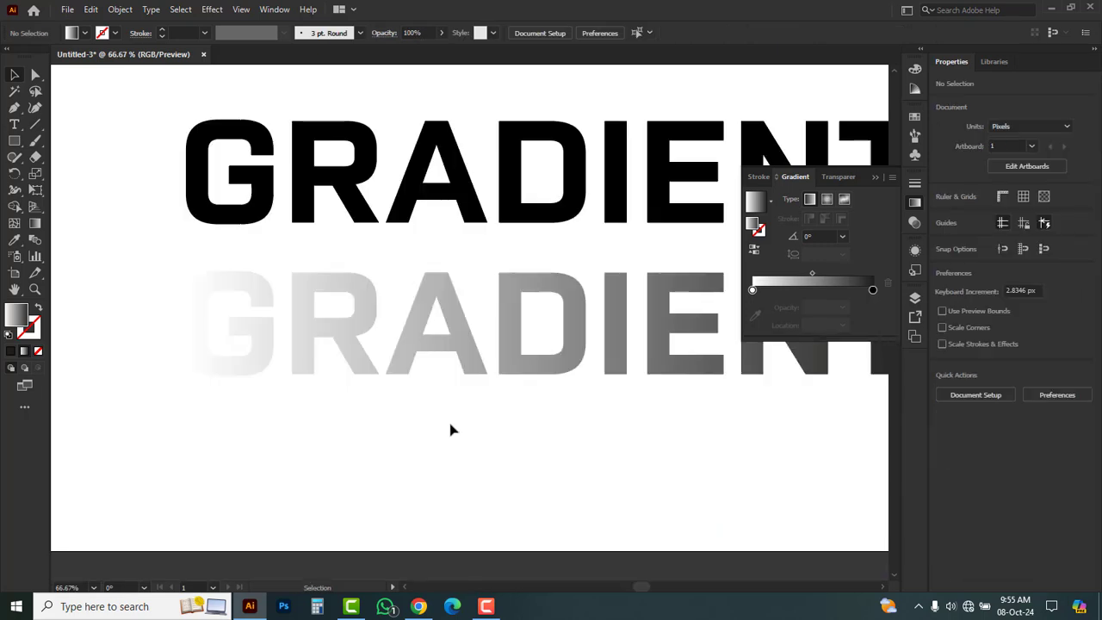
{"action": "left_click_drag", "start_coordinate": [523, 375], "coordinate": [501, 465]}
{"action": "left_click_drag", "start_coordinate": [724, 504], "coordinate": [662, 517]}
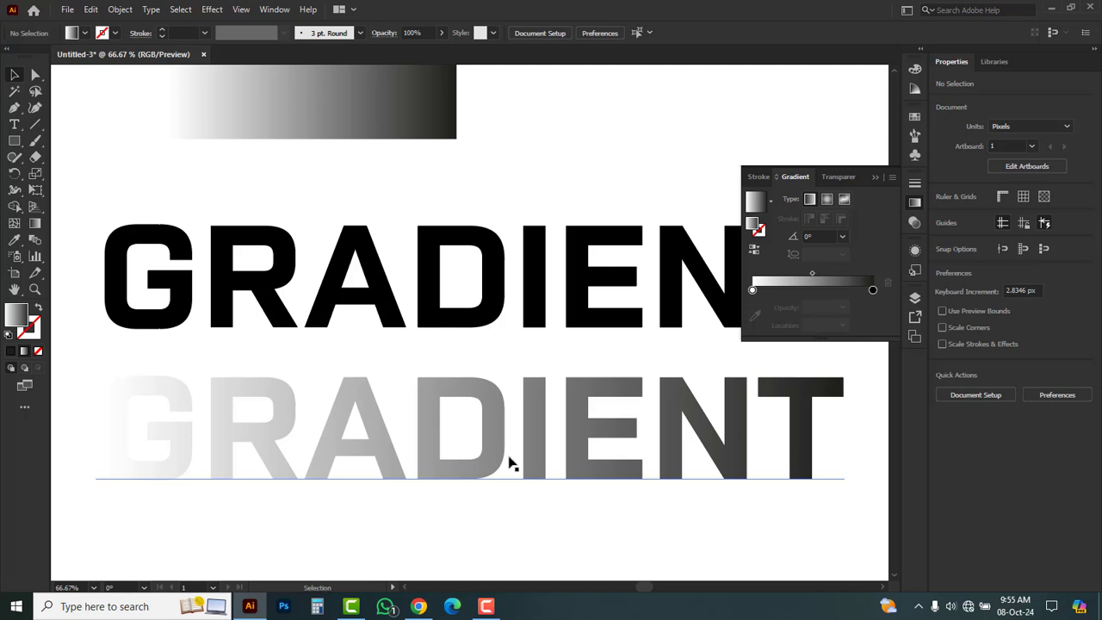
{"action": "left_click", "coordinate": [462, 431]}
{"action": "double_click", "coordinate": [462, 431]}
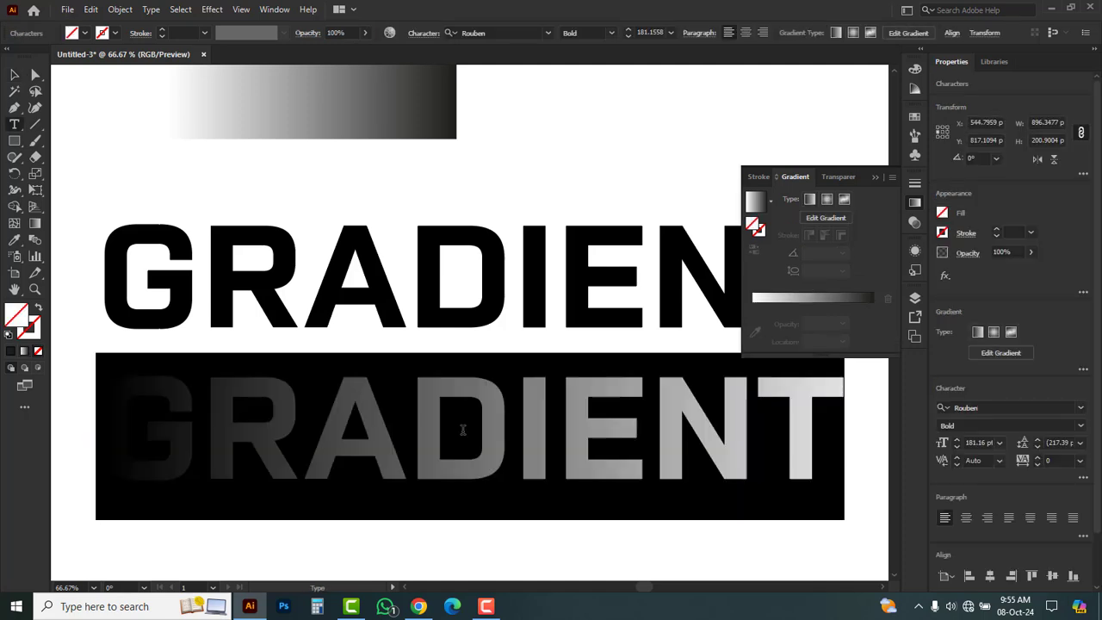
{"action": "type", "text": "ROMAN"}
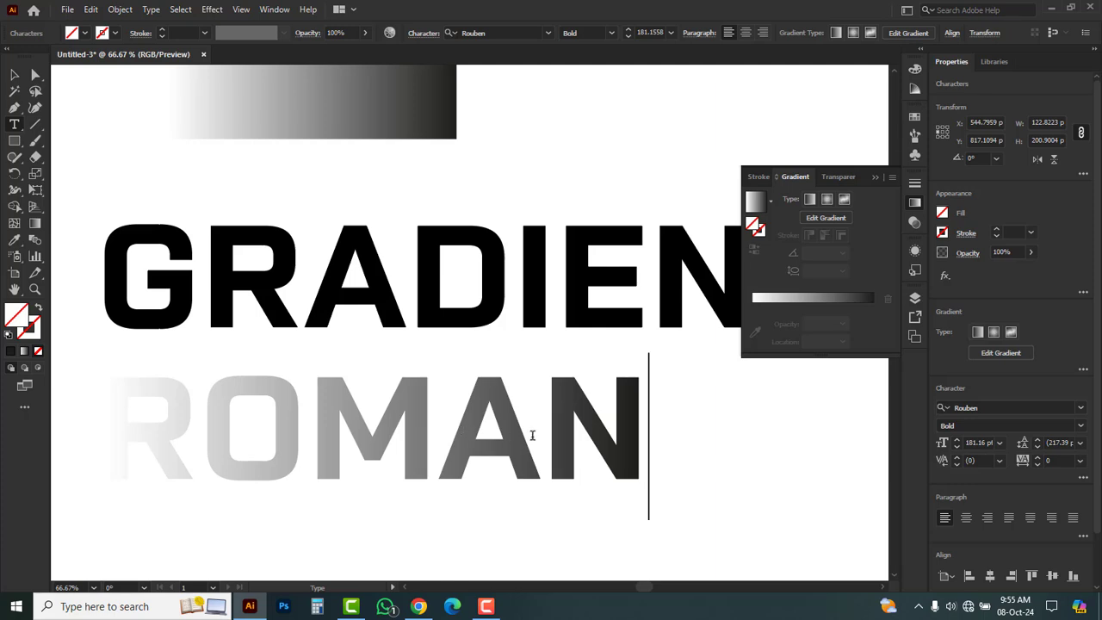
- Change the lower text's wording from ROMAN back to GRADIENT and move it slightly down
{"action": "left_click_drag", "start_coordinate": [640, 439], "coordinate": [139, 427]}
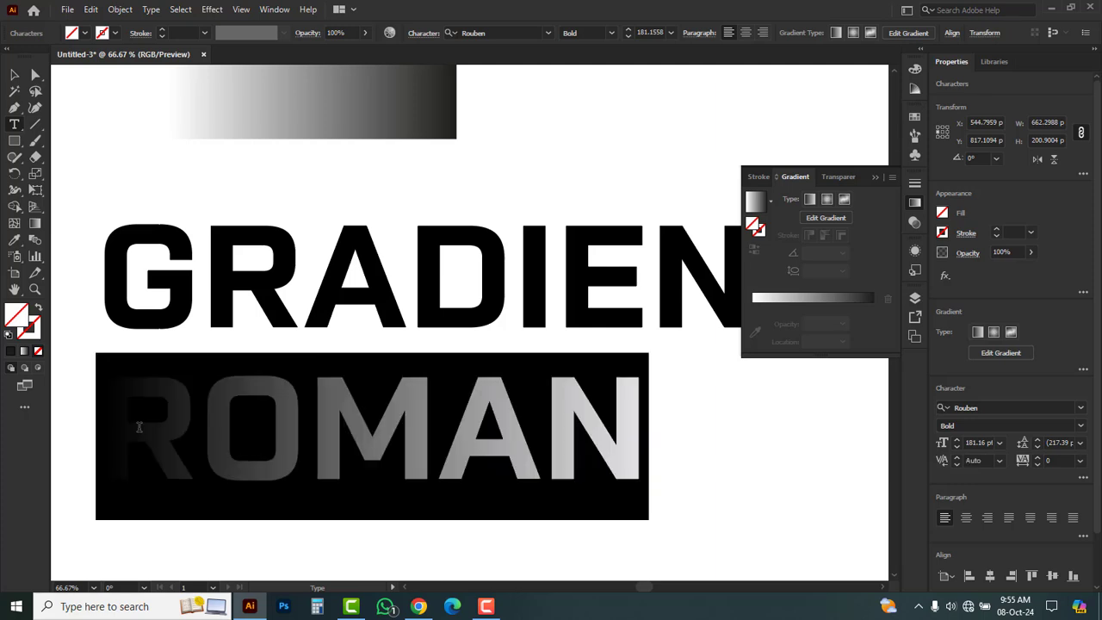
{"action": "type", "text": "GRADIEN"}
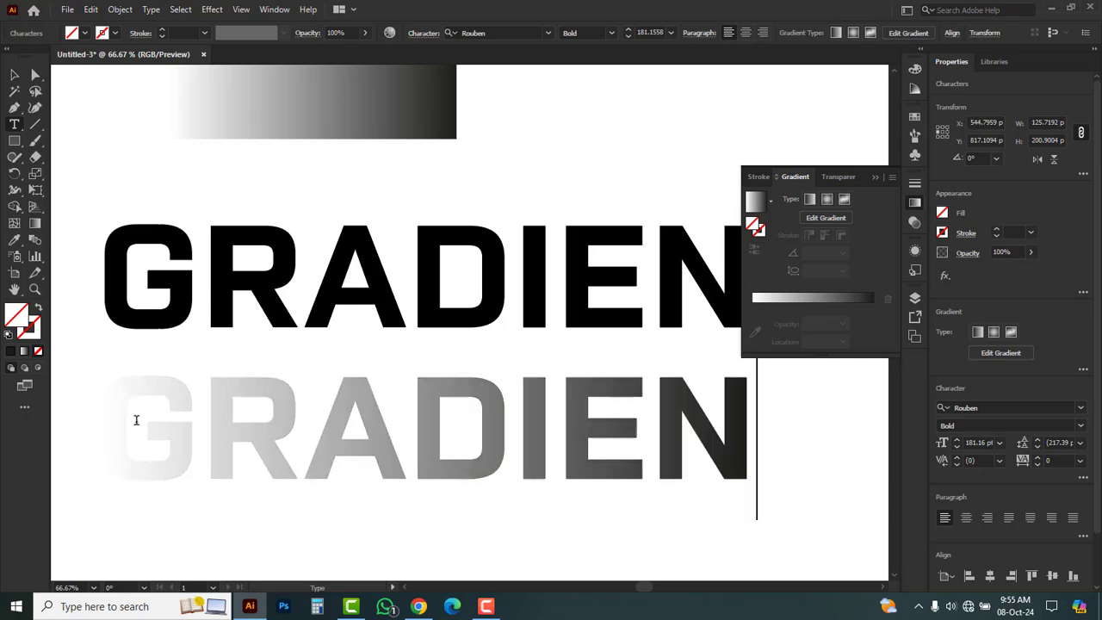
{"action": "type", "text": "T"}
{"action": "key", "text": "Escape"}
{"action": "left_click", "coordinate": [352, 460]}
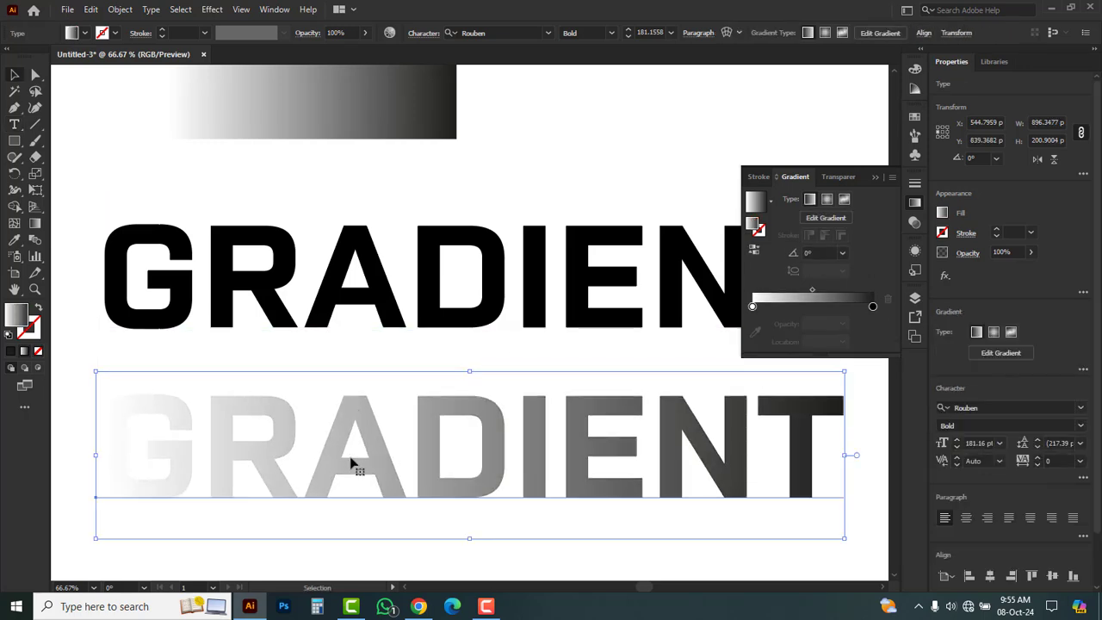
- Set the upper GRADIENT text's fill colour to solid black (000000)
{"action": "left_click", "coordinate": [338, 306]}
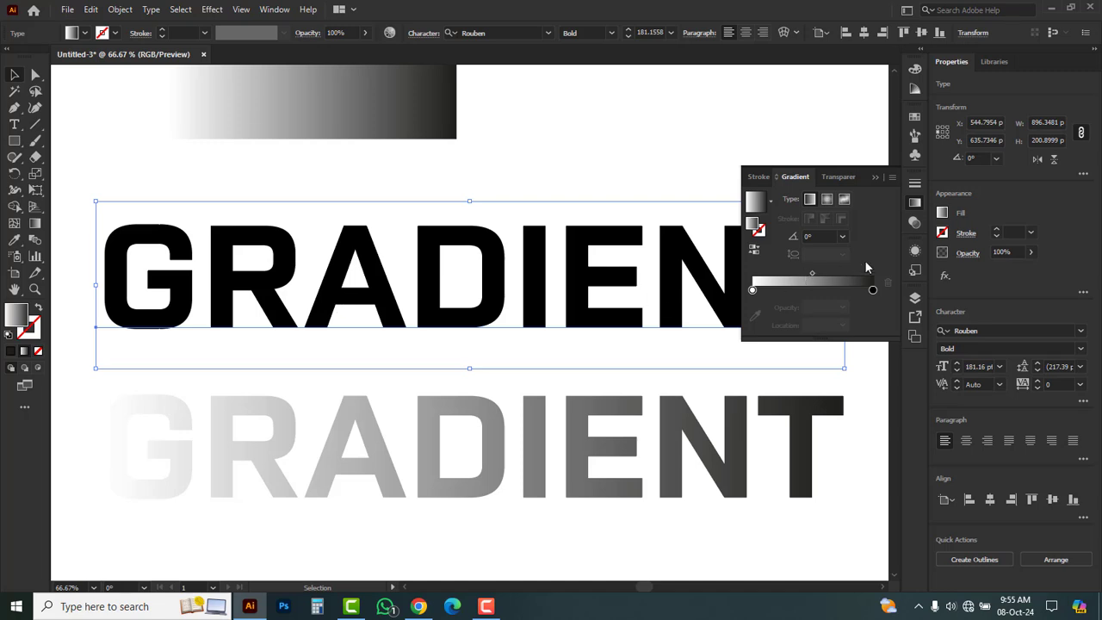
{"action": "left_click", "coordinate": [916, 249]}
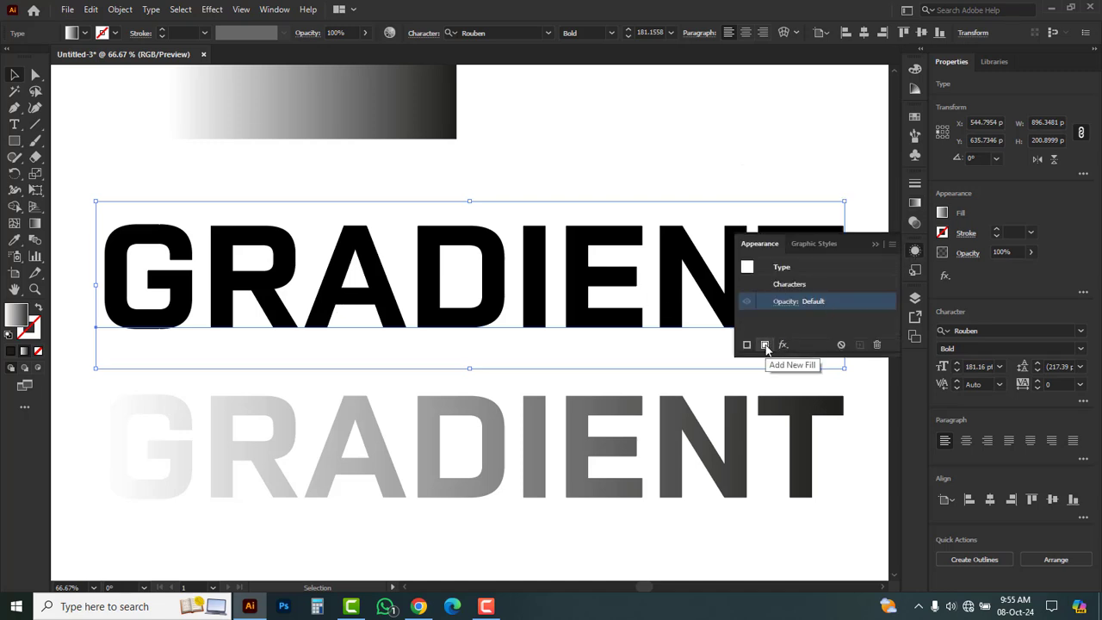
{"action": "left_click", "coordinate": [915, 69]}
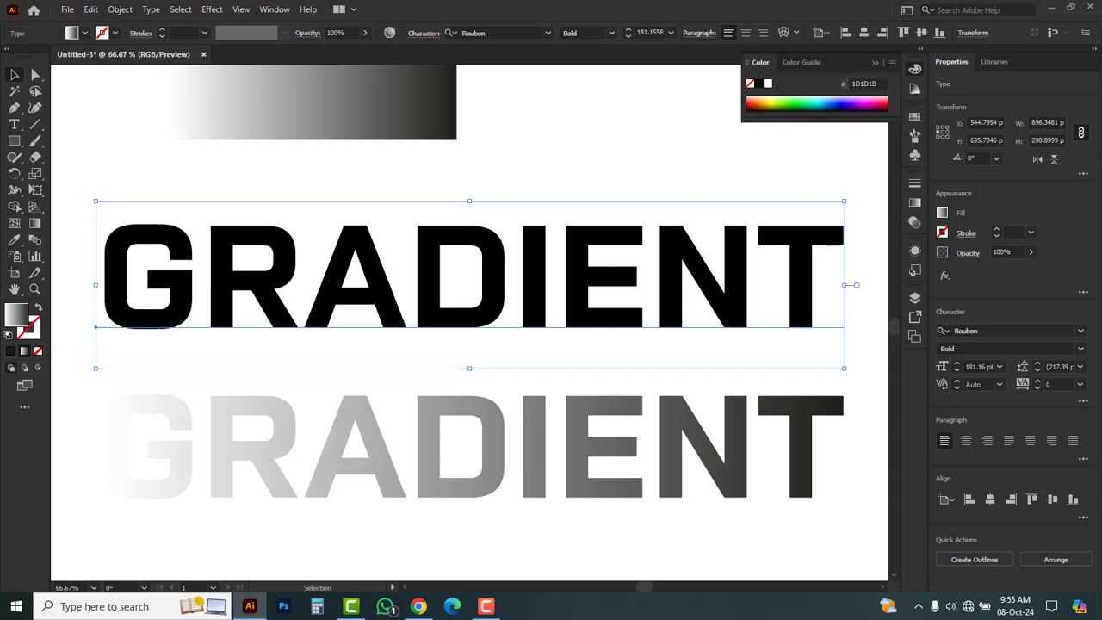
{"action": "left_click", "coordinate": [750, 86]}
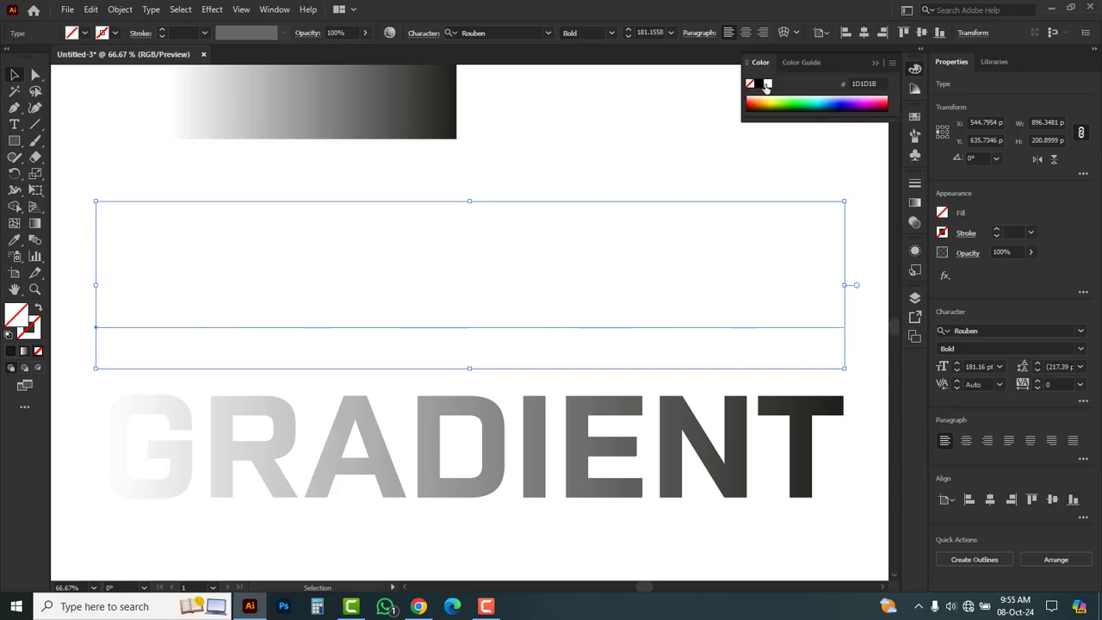
{"action": "left_click", "coordinate": [758, 84]}
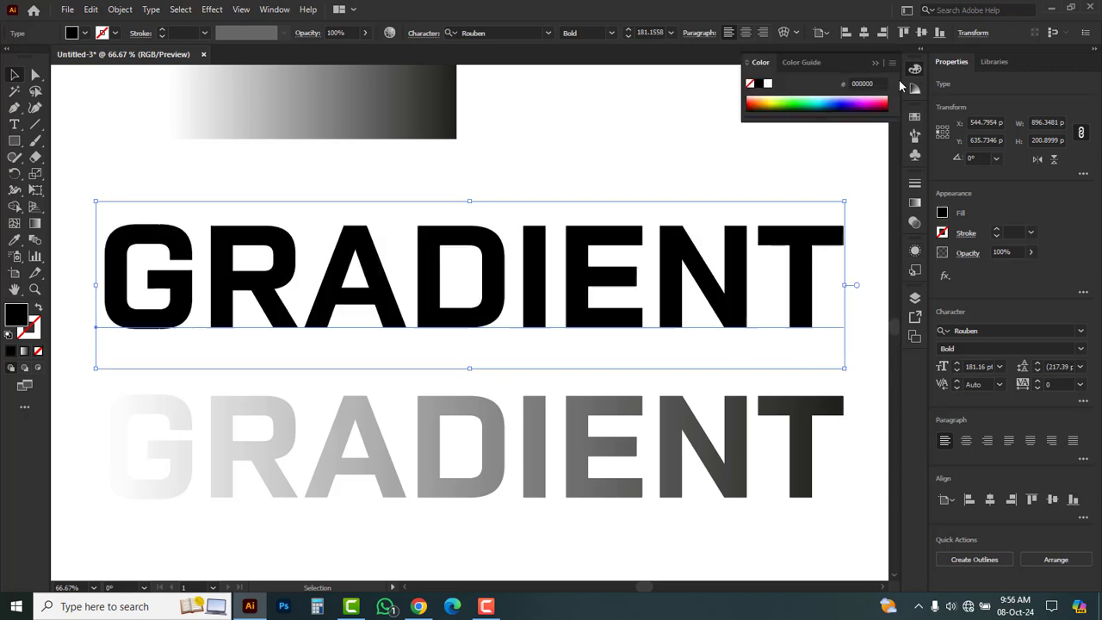
- Add a new fill over the upper text's black characters and apply the white-to-black linear gradient to it
{"action": "left_click", "coordinate": [916, 253]}
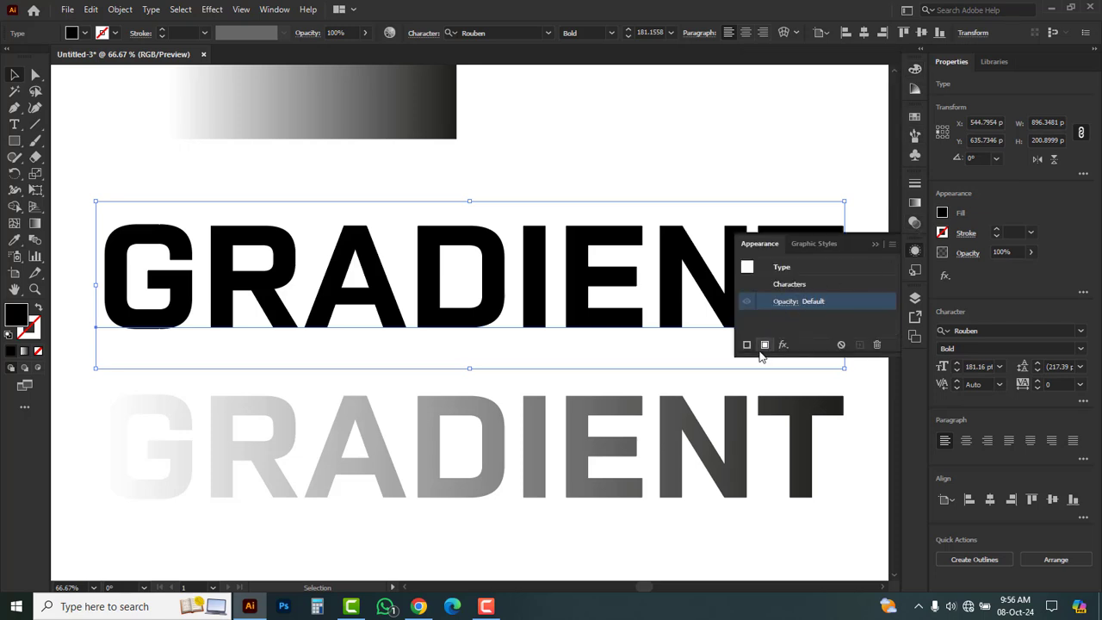
{"action": "left_click", "coordinate": [765, 345]}
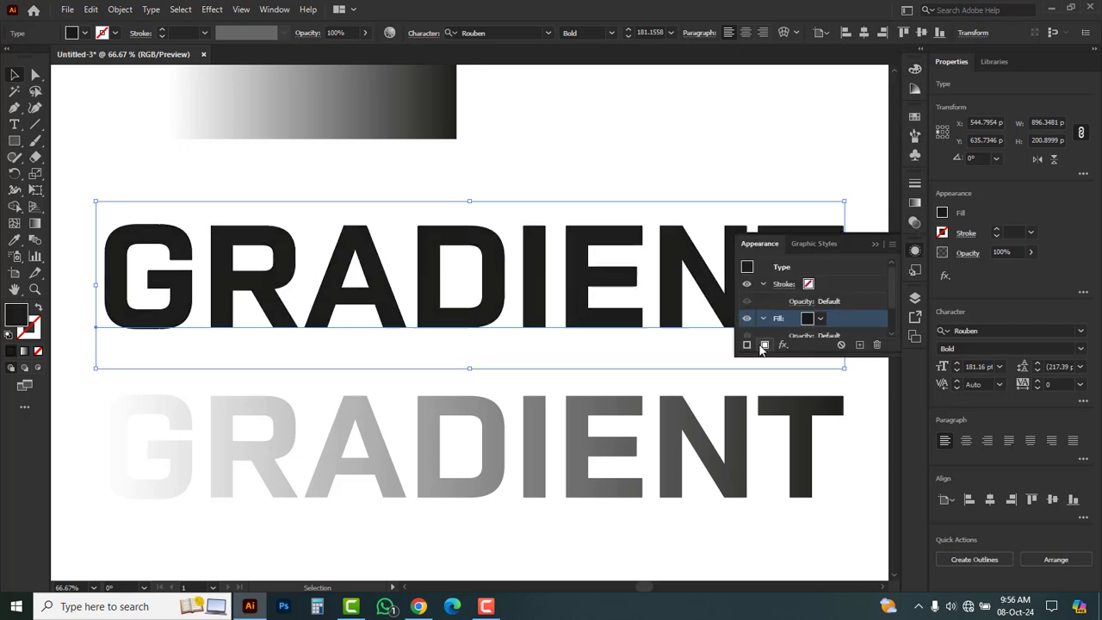
{"action": "left_click", "coordinate": [918, 204]}
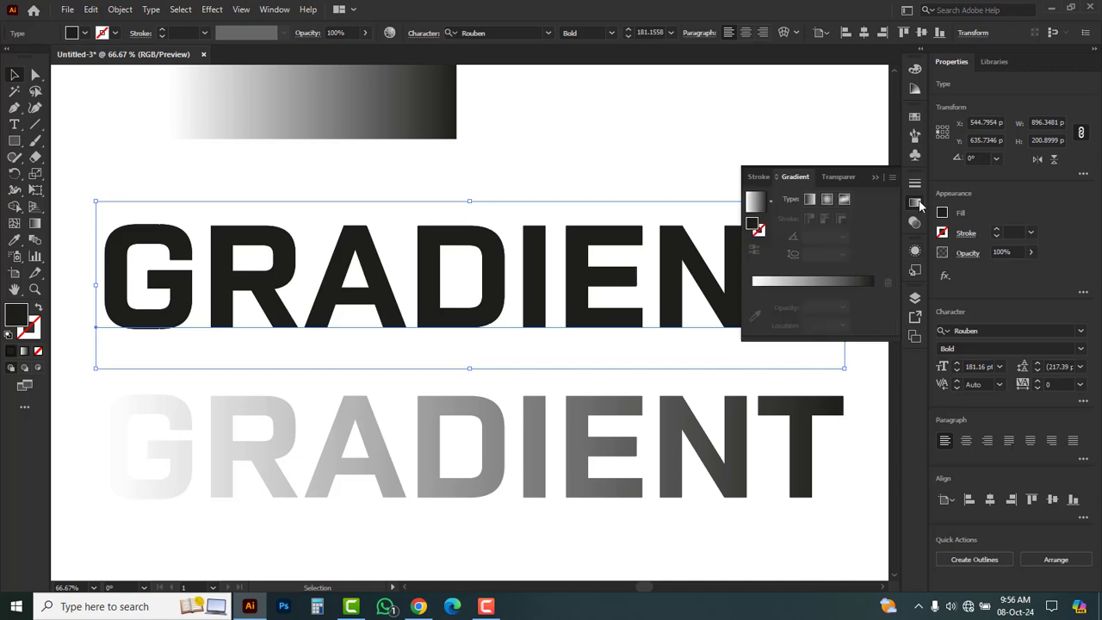
{"action": "left_click", "coordinate": [788, 290]}
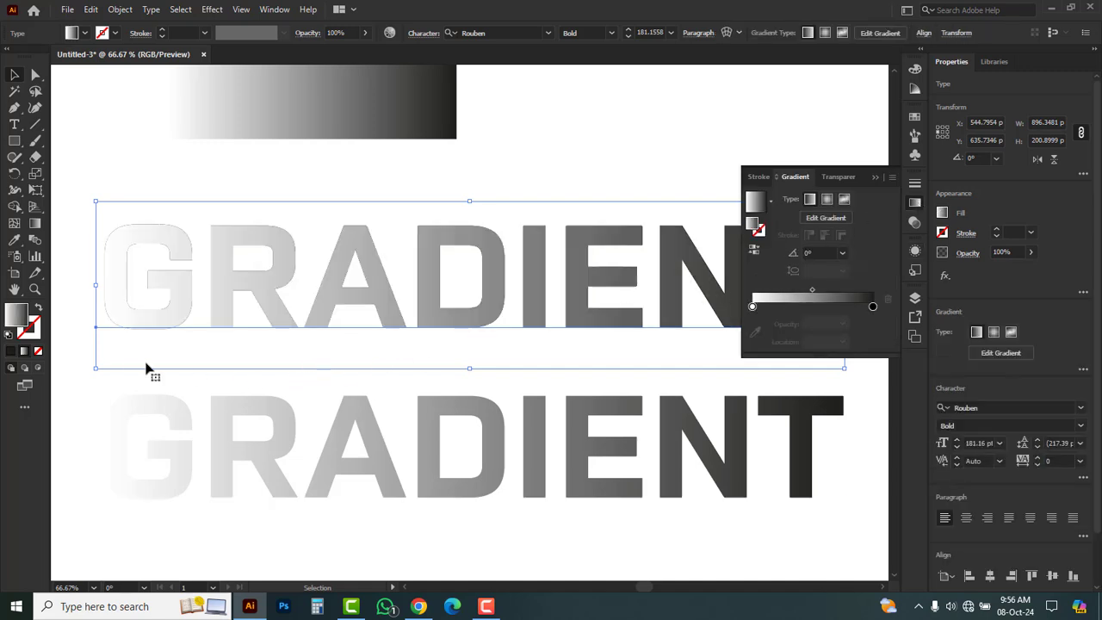
- Examine the edges of the upper GRADIENT text up close, around its letter G, for the black characters beneath the gradient
{"action": "left_click", "coordinate": [162, 337]}
{"action": "left_click", "coordinate": [494, 328]}
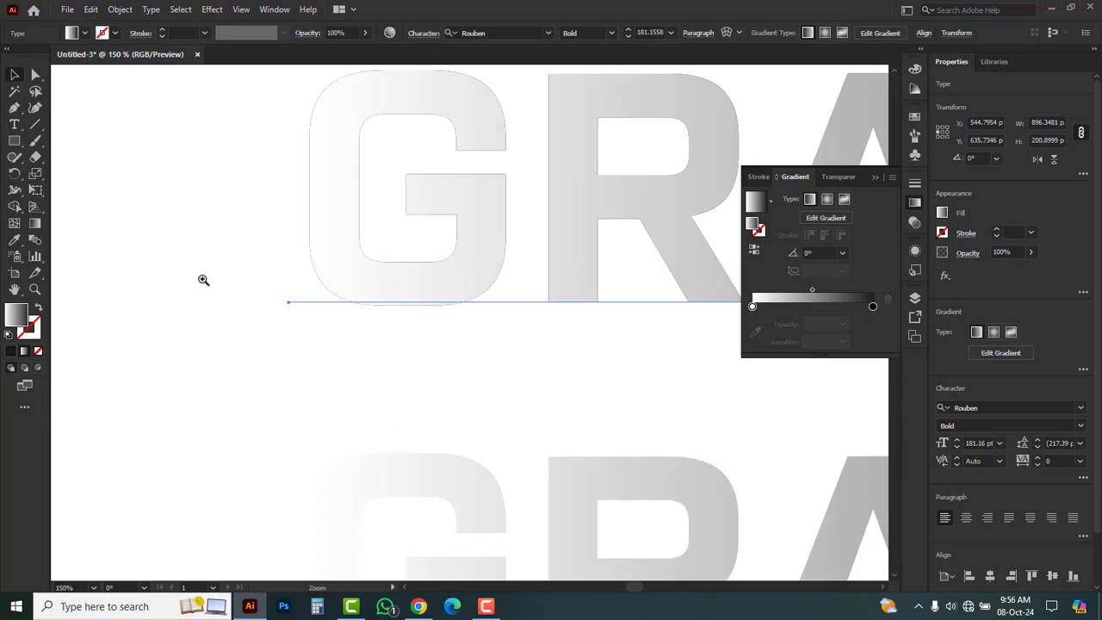
{"action": "left_click", "coordinate": [368, 233]}
{"action": "left_click", "coordinate": [229, 273], "text": "ctrl"}
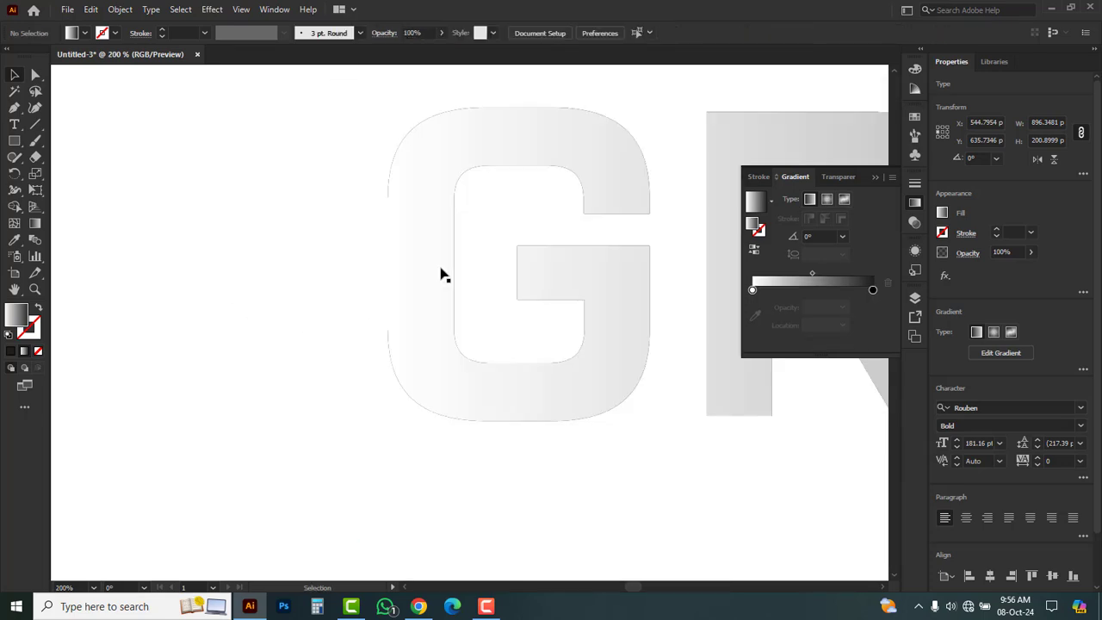
{"action": "left_click", "coordinate": [459, 309]}
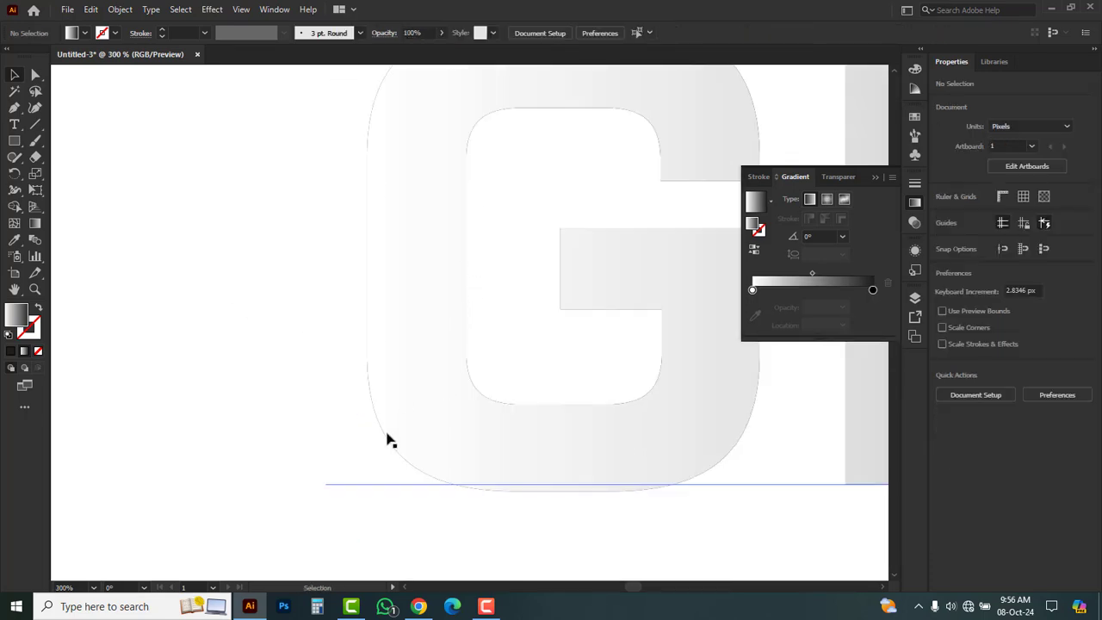
{"action": "key", "text": "space"}
{"action": "left_click_drag", "start_coordinate": [535, 253], "coordinate": [377, 214]}
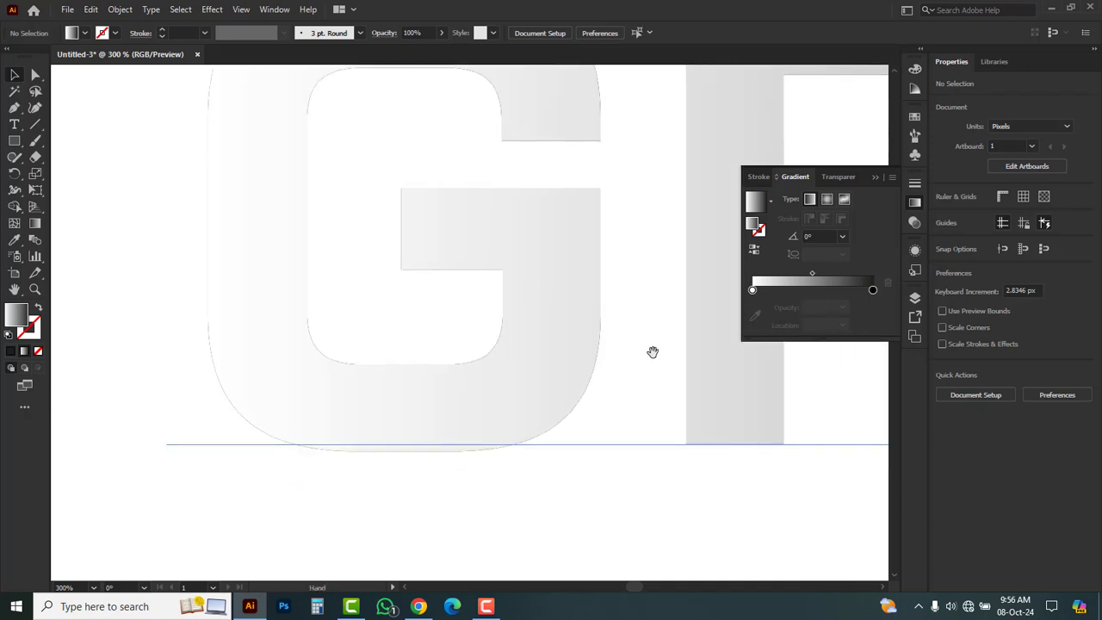
{"action": "left_click_drag", "start_coordinate": [654, 355], "coordinate": [510, 343]}
{"action": "left_click", "coordinate": [293, 308], "text": "alt"}
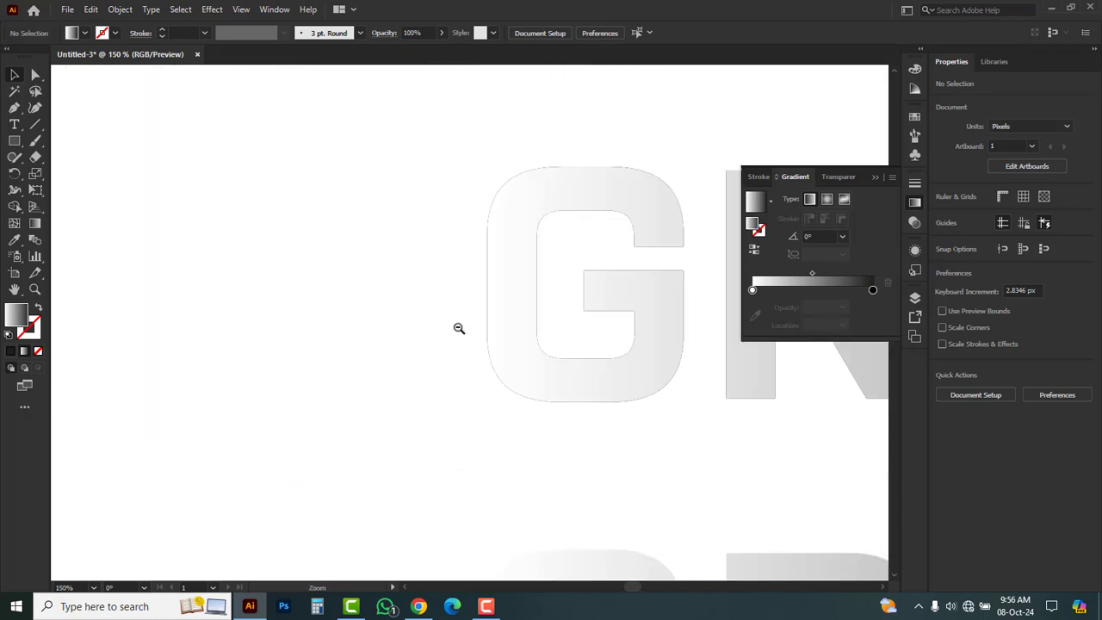
{"action": "left_click", "coordinate": [506, 335], "text": "alt"}
{"action": "left_click", "coordinate": [536, 328], "text": "alt"}
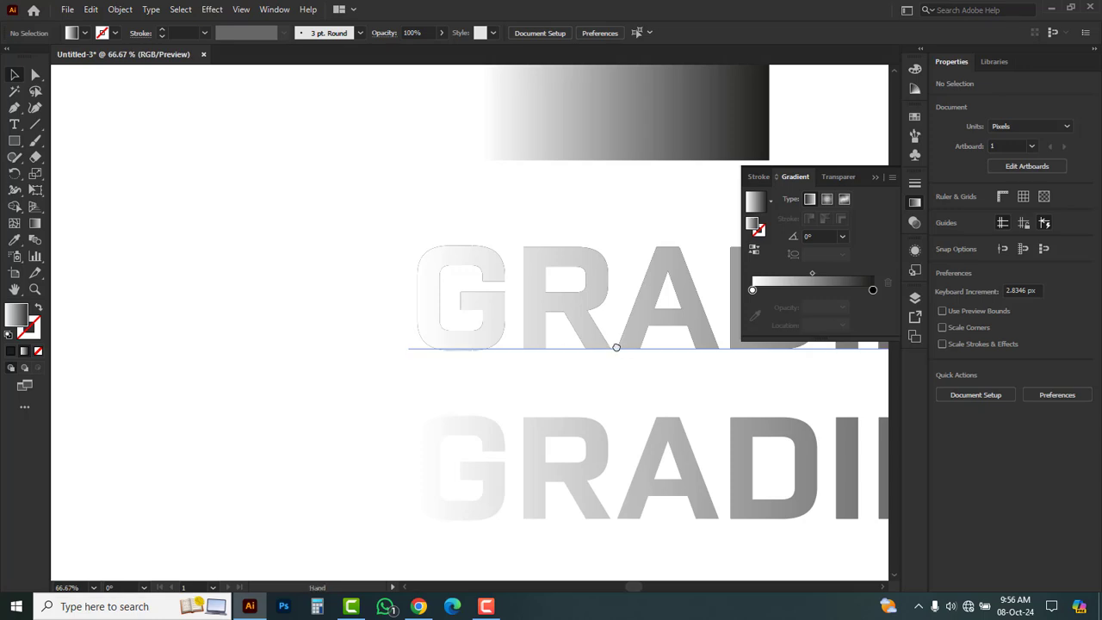
{"action": "key", "text": "space"}
{"action": "left_click_drag", "start_coordinate": [615, 345], "coordinate": [394, 318]}
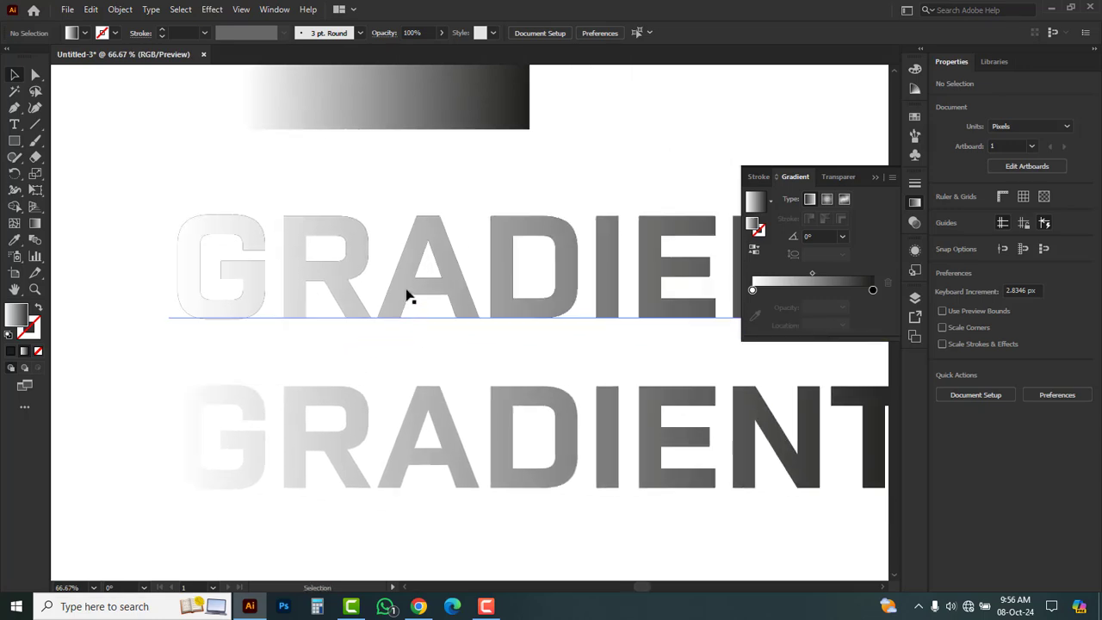
- Set the upper GRADIENT text's fill colour to None
{"action": "left_click", "coordinate": [406, 289]}
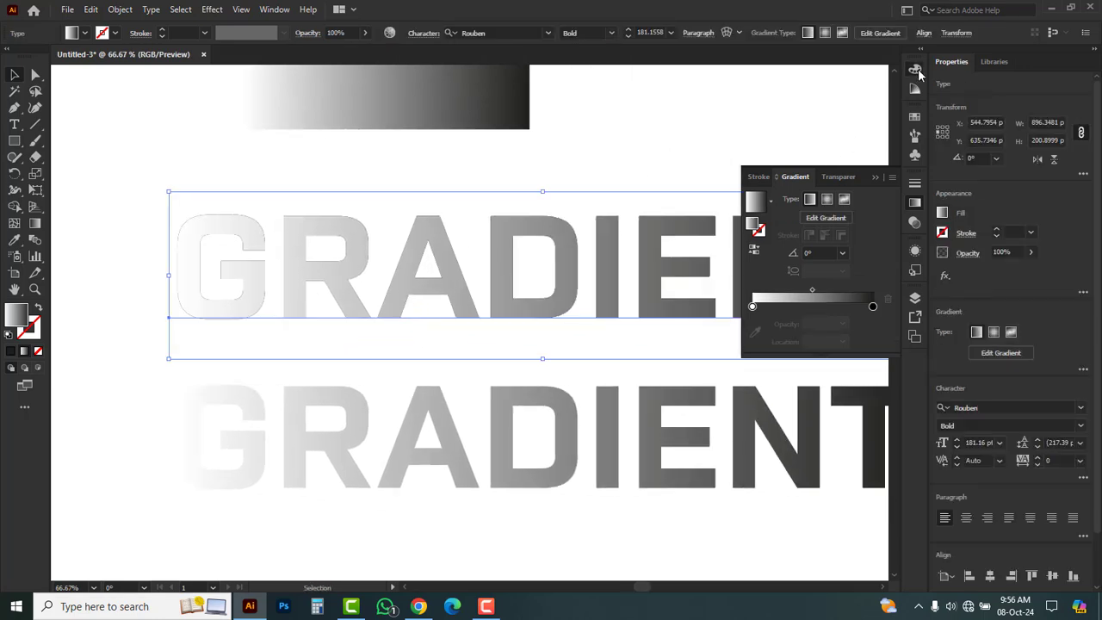
{"action": "left_click", "coordinate": [916, 68]}
{"action": "left_click", "coordinate": [757, 84]}
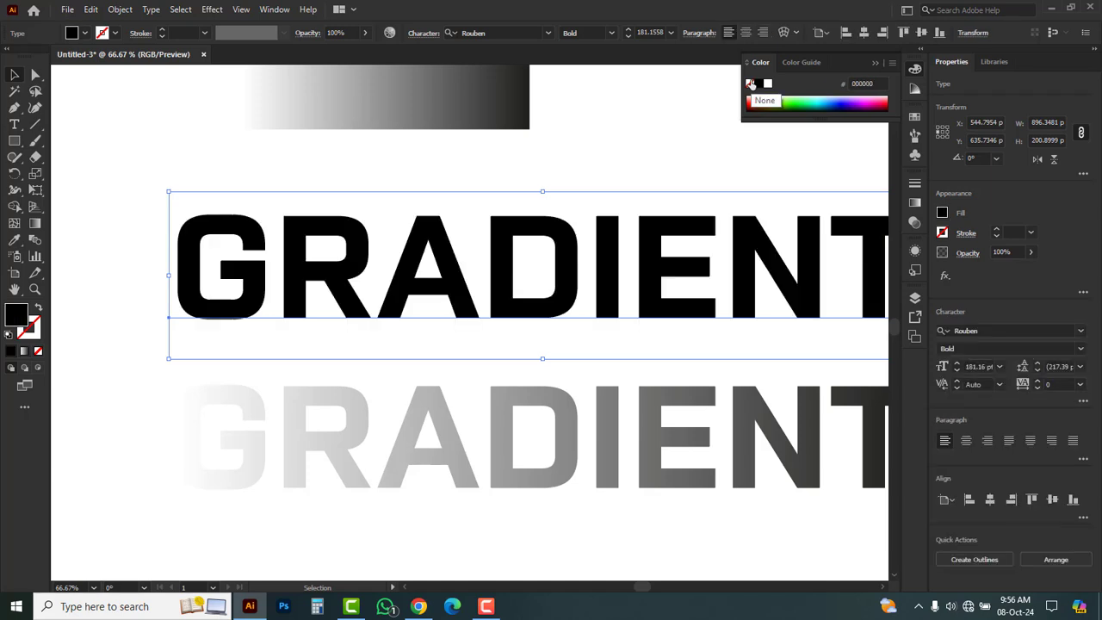
{"action": "left_click", "coordinate": [750, 85]}
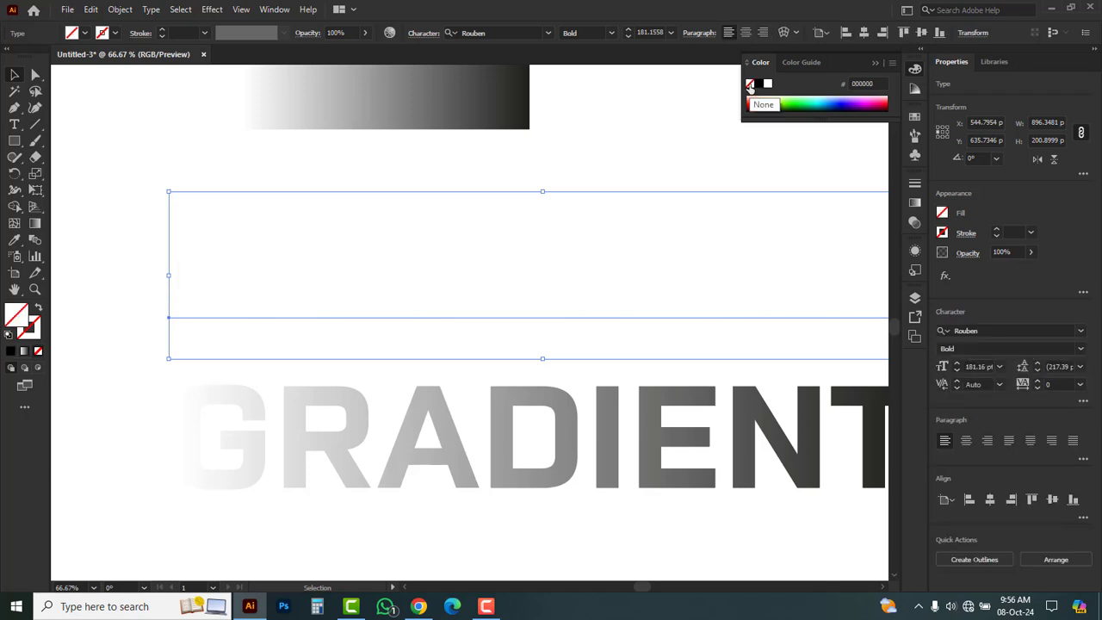
- Add a new fill to the unfilled upper text's appearance and apply the white-to-black linear gradient to it
{"action": "left_click", "coordinate": [917, 256]}
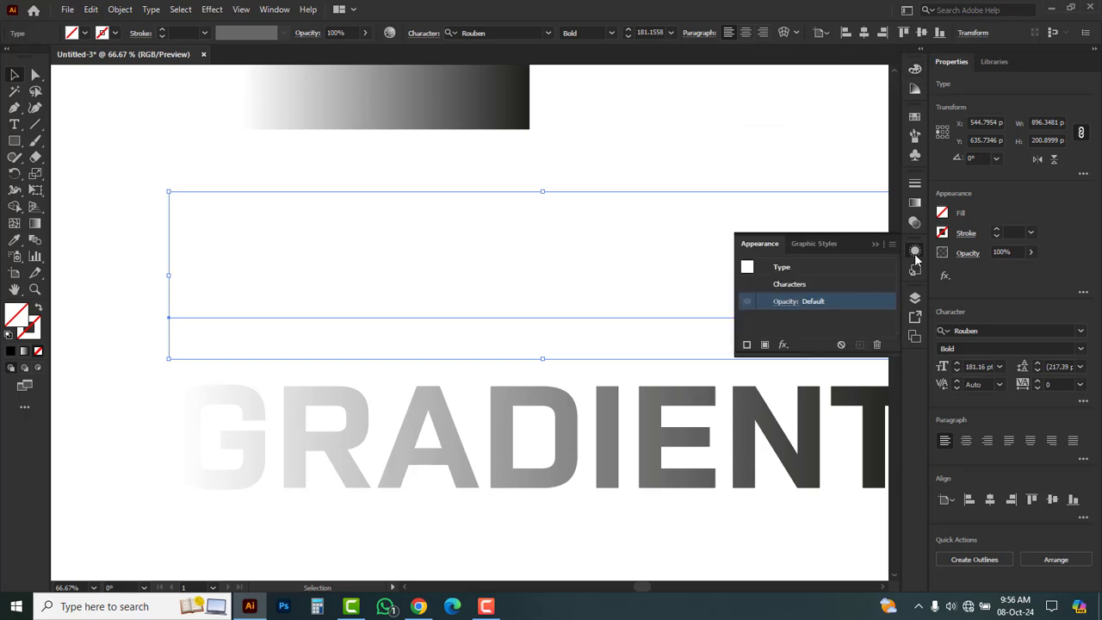
{"action": "left_click", "coordinate": [764, 345]}
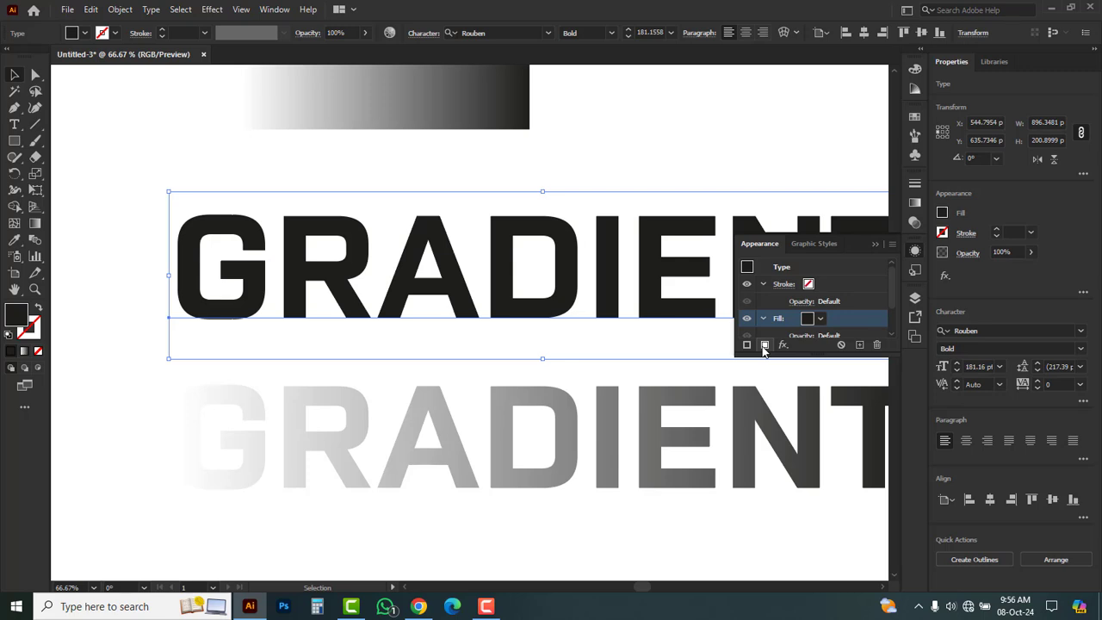
{"action": "left_click", "coordinate": [916, 204]}
{"action": "left_click", "coordinate": [842, 285]}
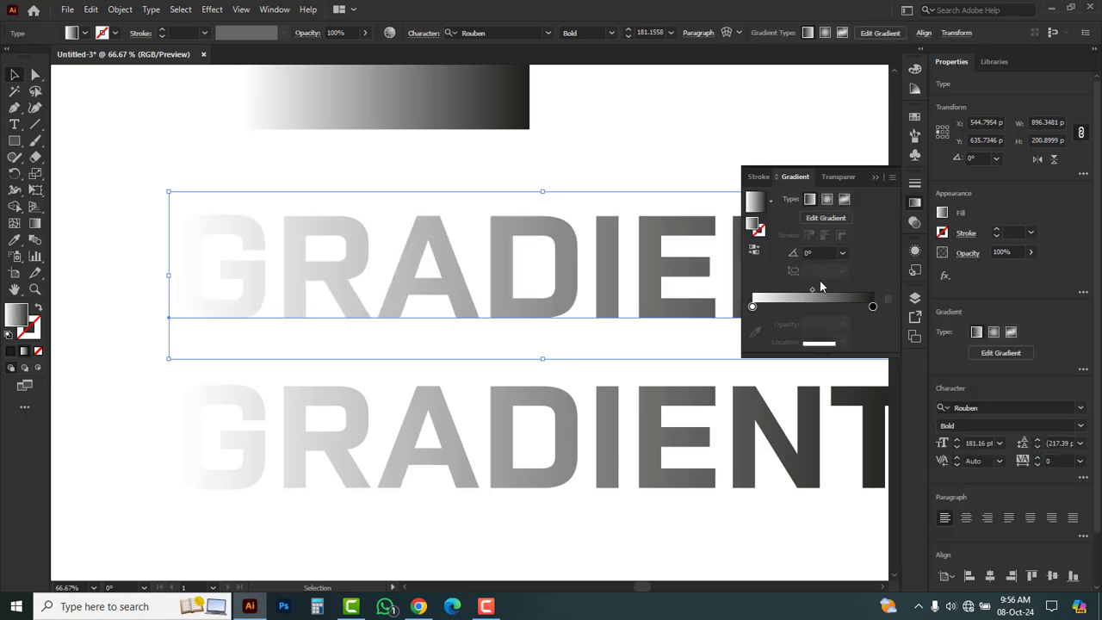
- Replace the wording of the upper gradient-filled text with TEXT and inspect its edges
{"action": "triple_click", "coordinate": [439, 286]}
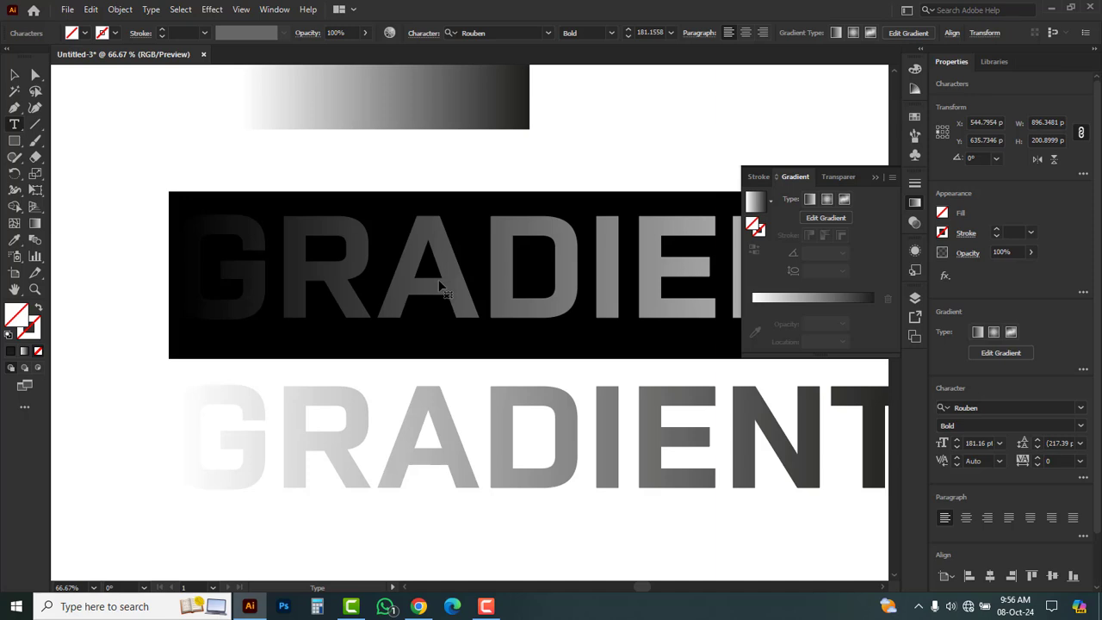
{"action": "type", "text": "TEXT"}
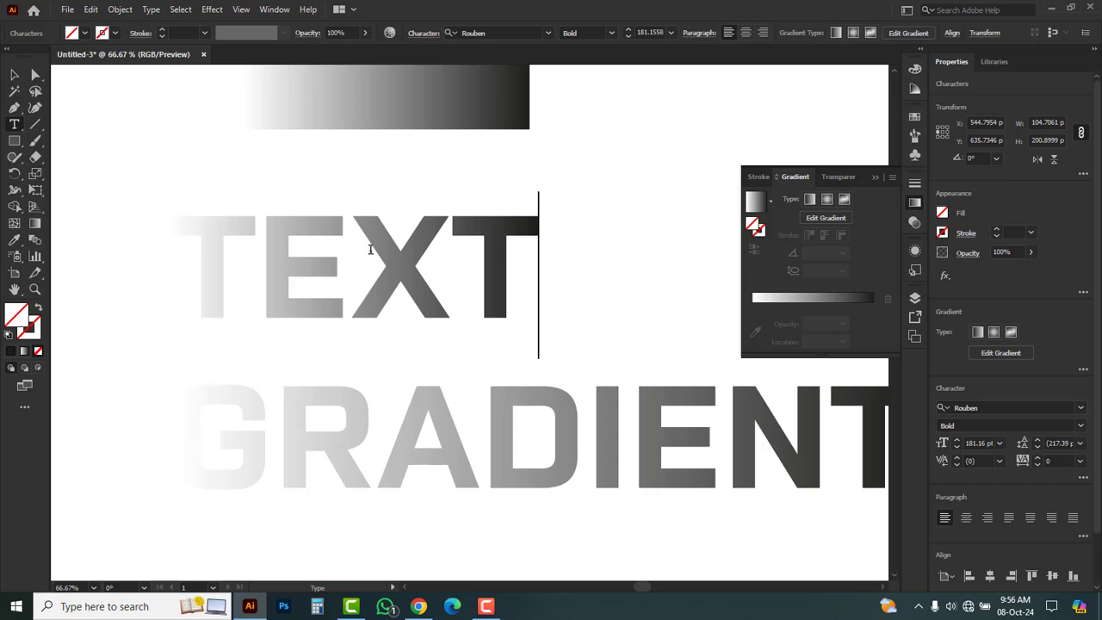
{"action": "key", "text": "Escape"}
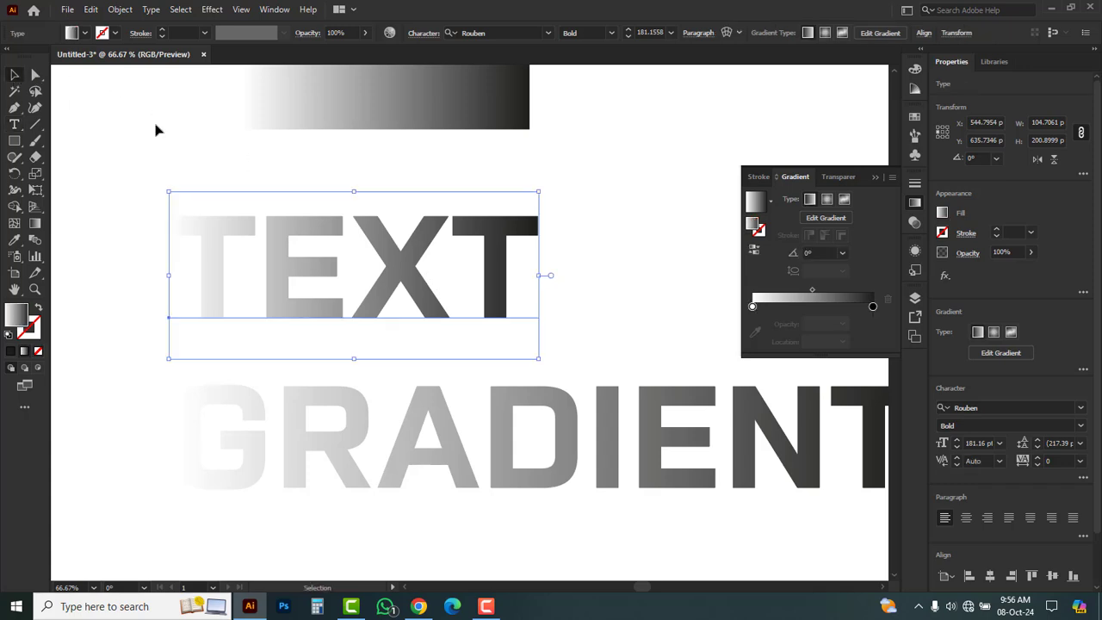
{"action": "left_click", "coordinate": [579, 291]}
{"action": "left_click", "coordinate": [548, 333], "text": "ctrl"}
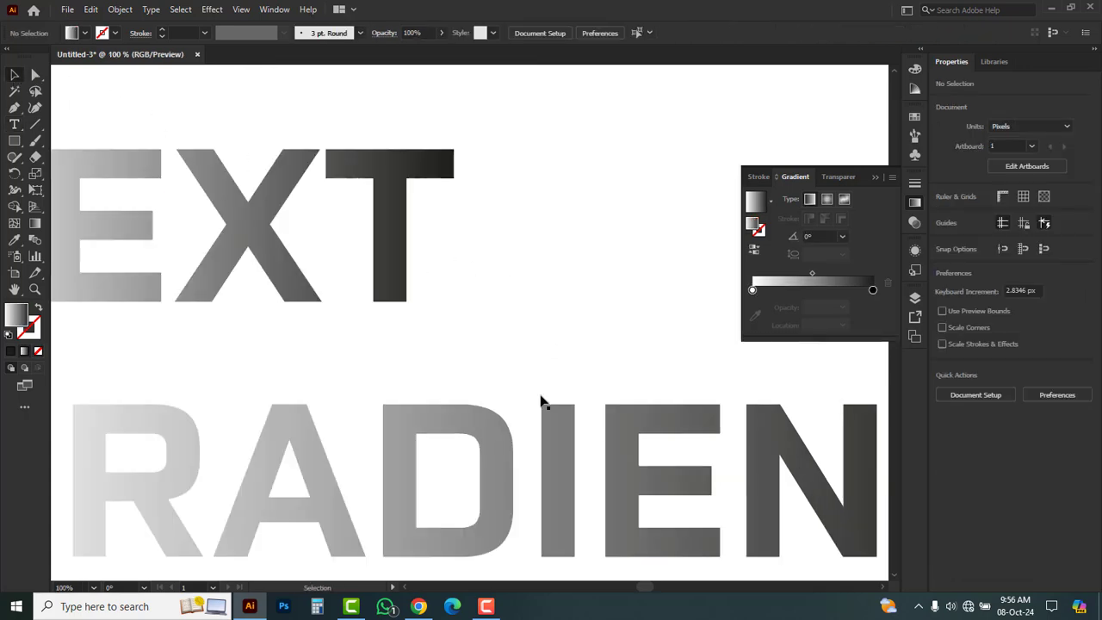
{"action": "left_click", "coordinate": [489, 342], "text": "ctrl+alt"}
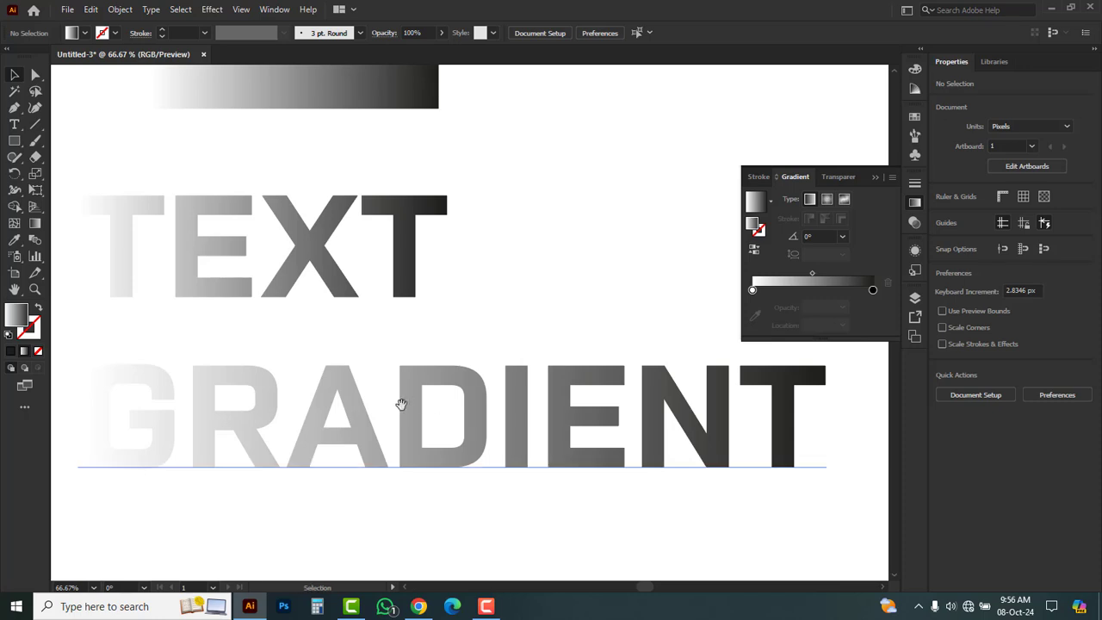
{"action": "left_click_drag", "start_coordinate": [402, 401], "coordinate": [438, 387]}
- Recolour the lower GRADIENT text's gradient, with RGB Blue as its start stop and red as its end stop
{"action": "left_click", "coordinate": [460, 393]}
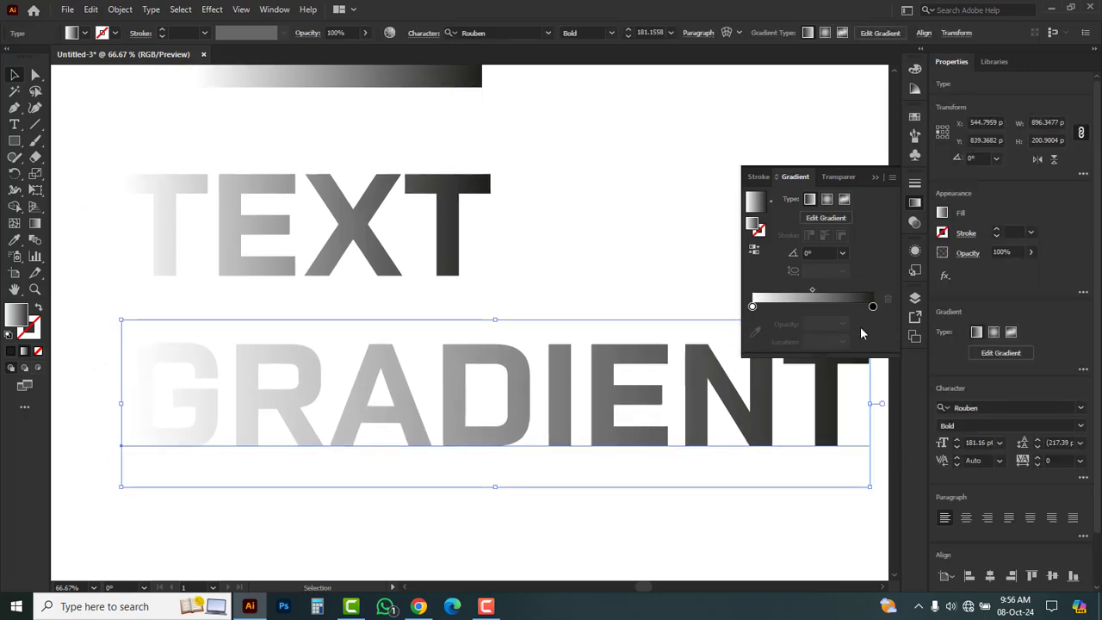
{"action": "double_click", "coordinate": [873, 308]}
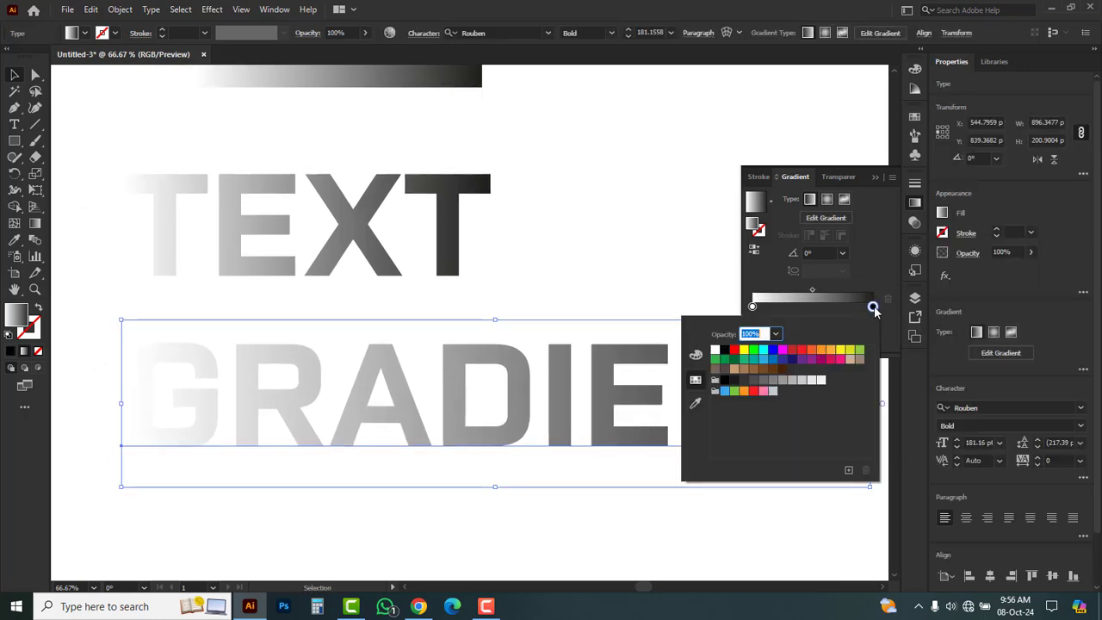
{"action": "left_click", "coordinate": [735, 352]}
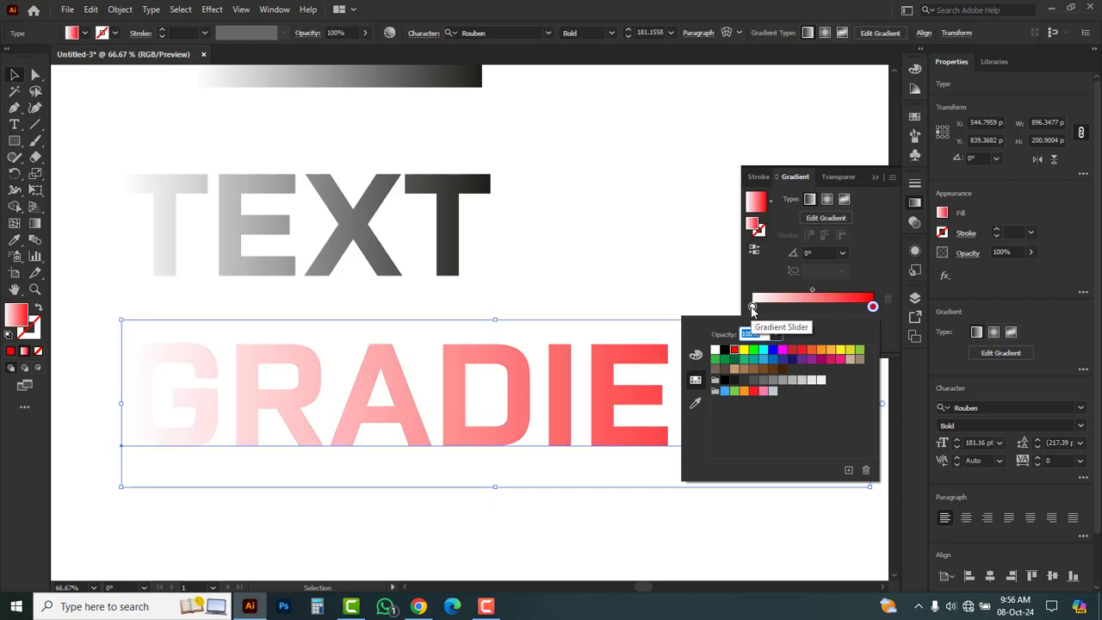
{"action": "left_click", "coordinate": [753, 309]}
{"action": "double_click", "coordinate": [752, 308]}
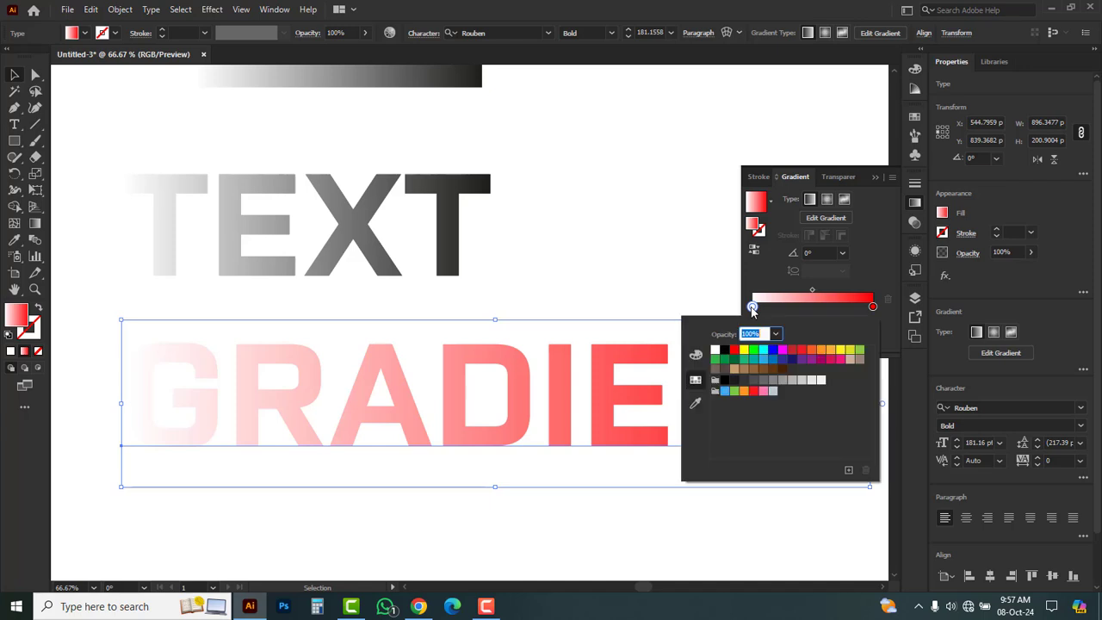
{"action": "left_click", "coordinate": [772, 351]}
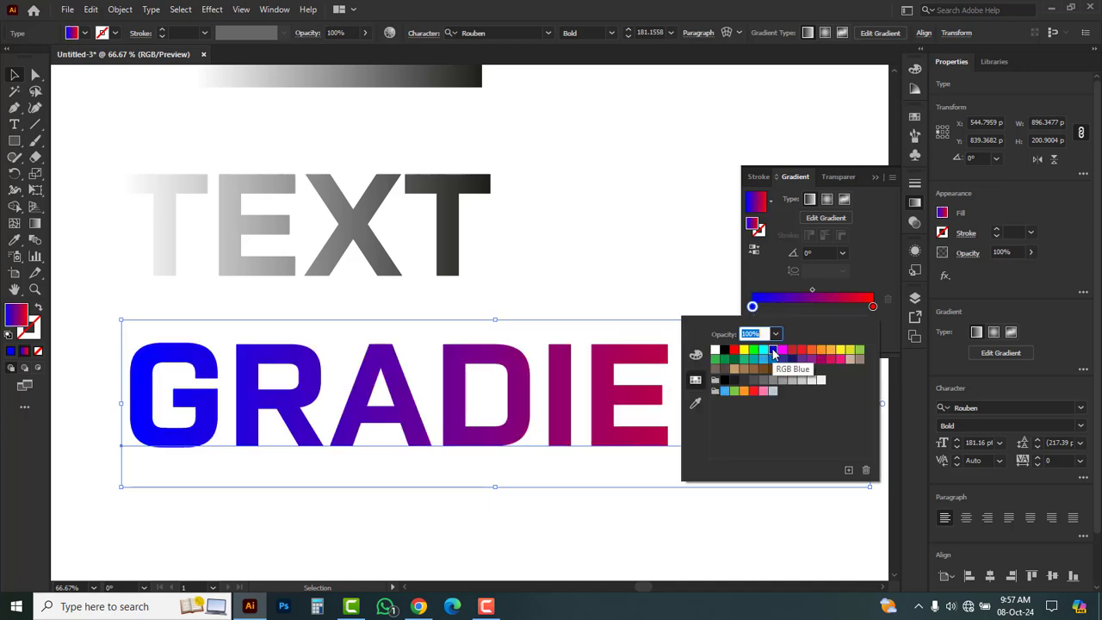
- Replace the lower text gradient's red stop with a dark green stop at 50% location
{"action": "left_click", "coordinate": [815, 310]}
{"action": "double_click", "coordinate": [815, 309]}
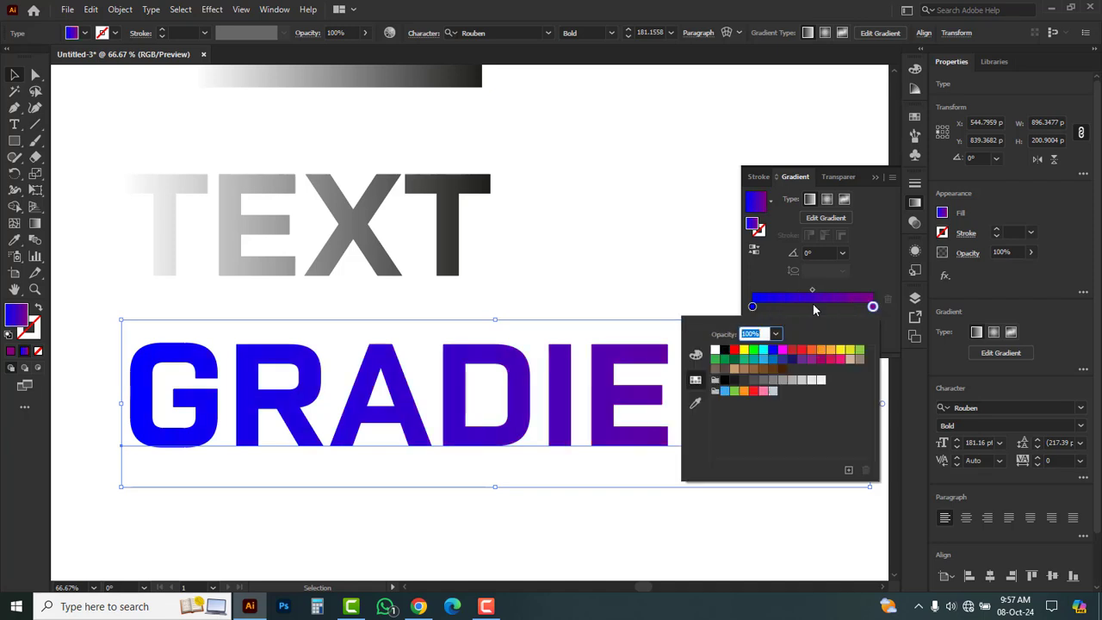
{"action": "left_click", "coordinate": [725, 381]}
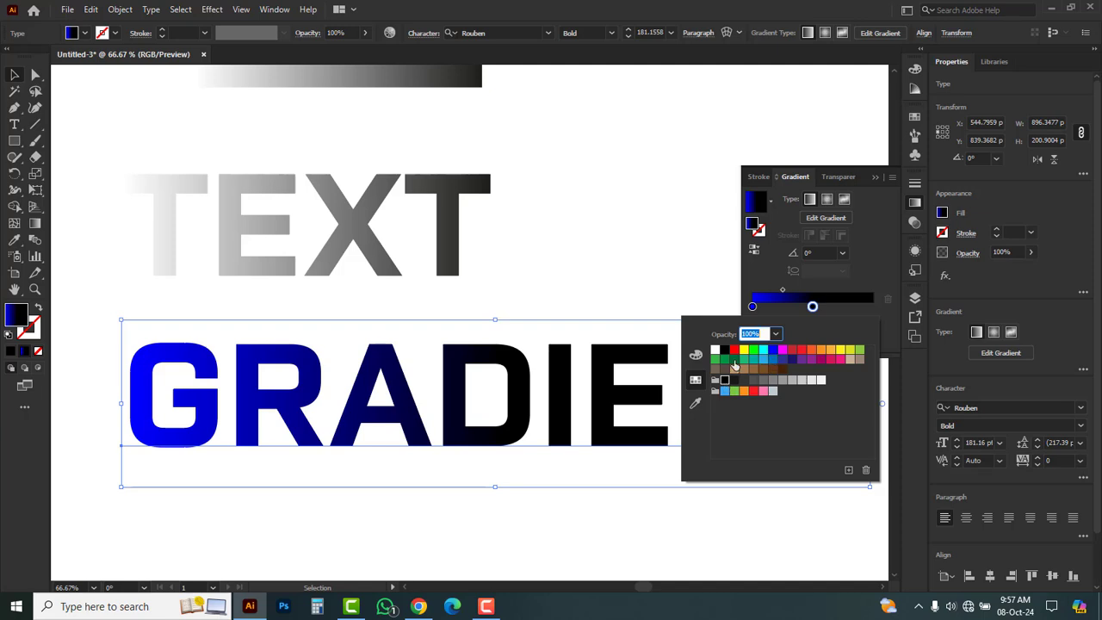
{"action": "left_click", "coordinate": [734, 366]}
{"action": "left_click", "coordinate": [569, 525]}
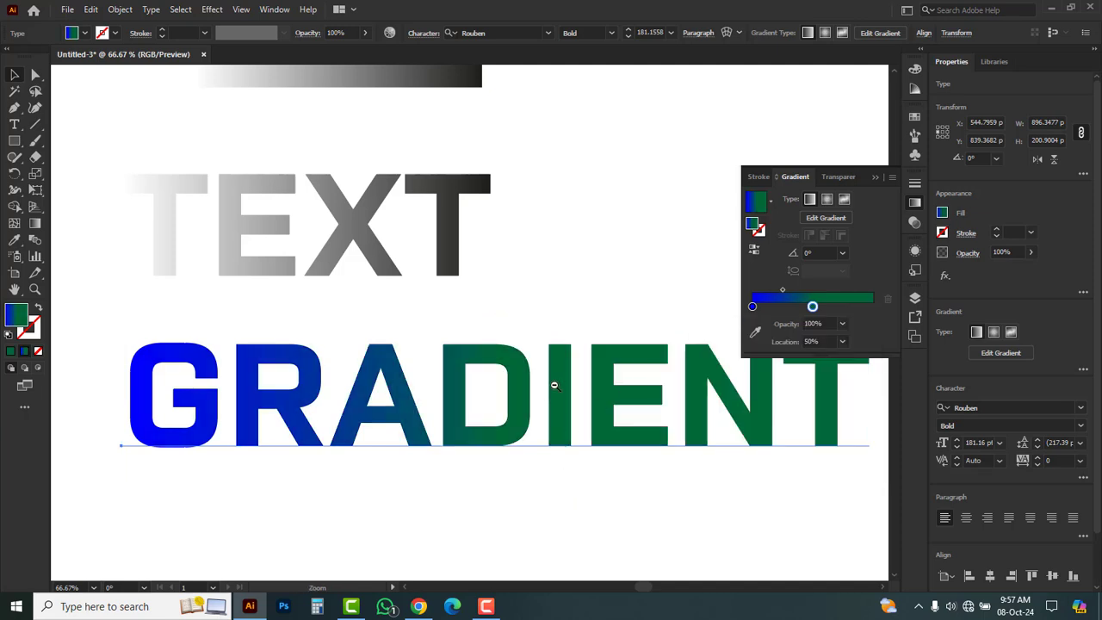
{"action": "left_click", "coordinate": [554, 385], "text": "ctrl+alt"}
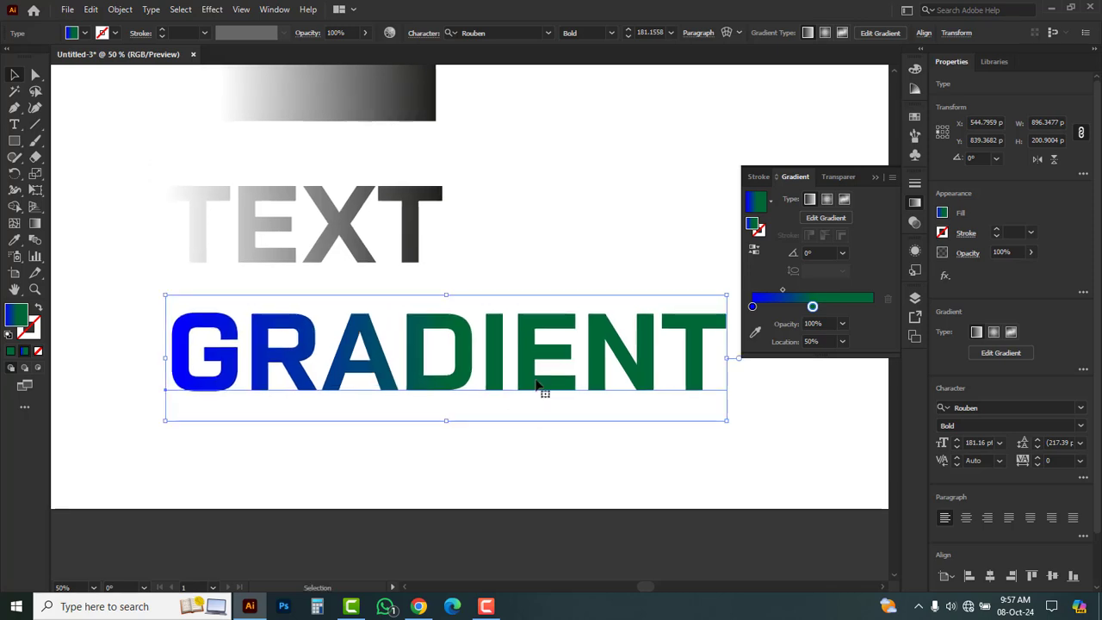
- Add a black colour stop near the end of the lower text's gradient, at about 94% location
{"action": "double_click", "coordinate": [868, 306]}
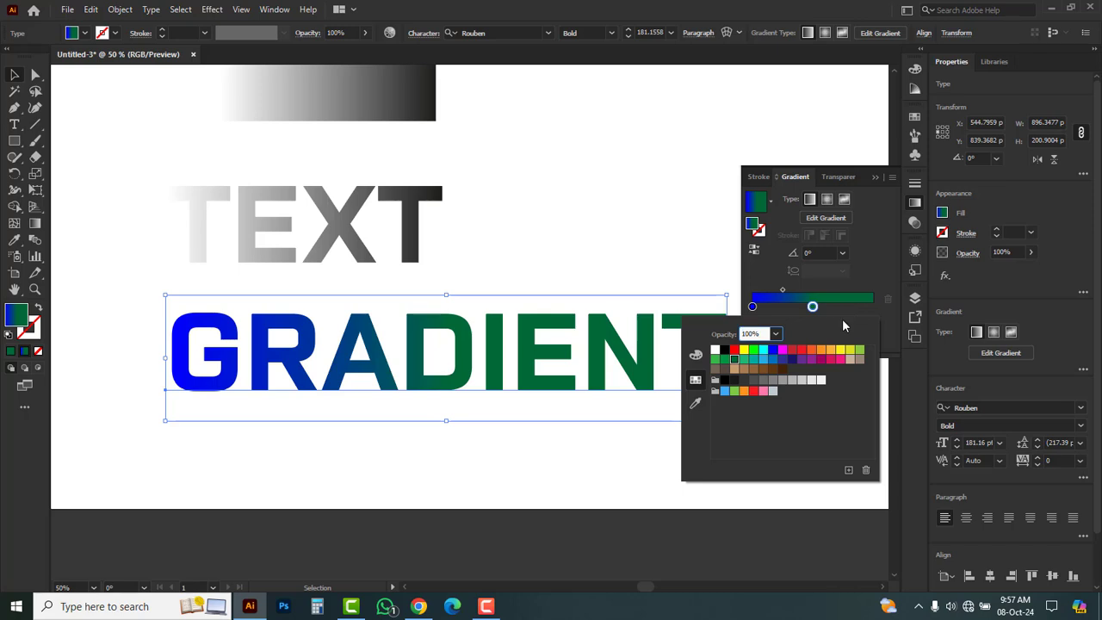
{"action": "left_click", "coordinate": [867, 307]}
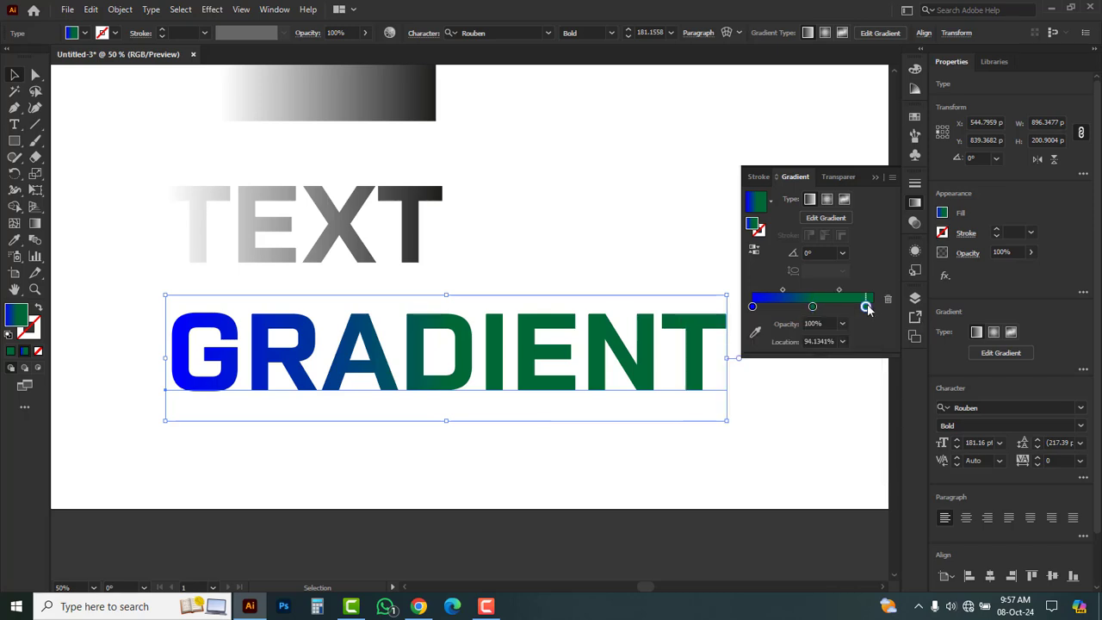
{"action": "double_click", "coordinate": [866, 307]}
{"action": "left_click", "coordinate": [792, 359]}
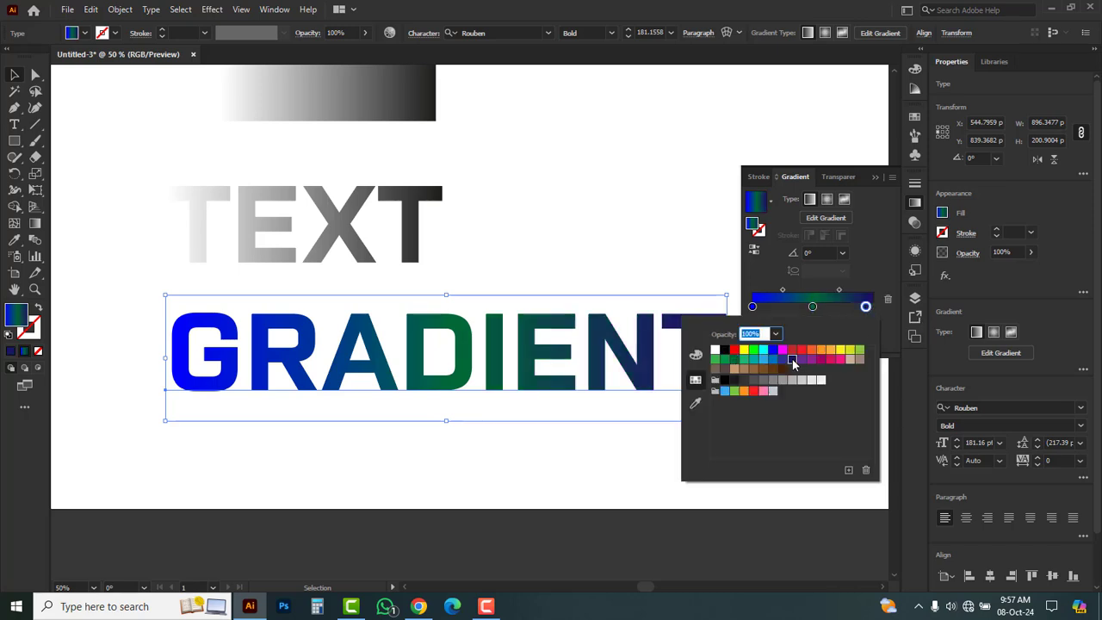
{"action": "left_click", "coordinate": [726, 384]}
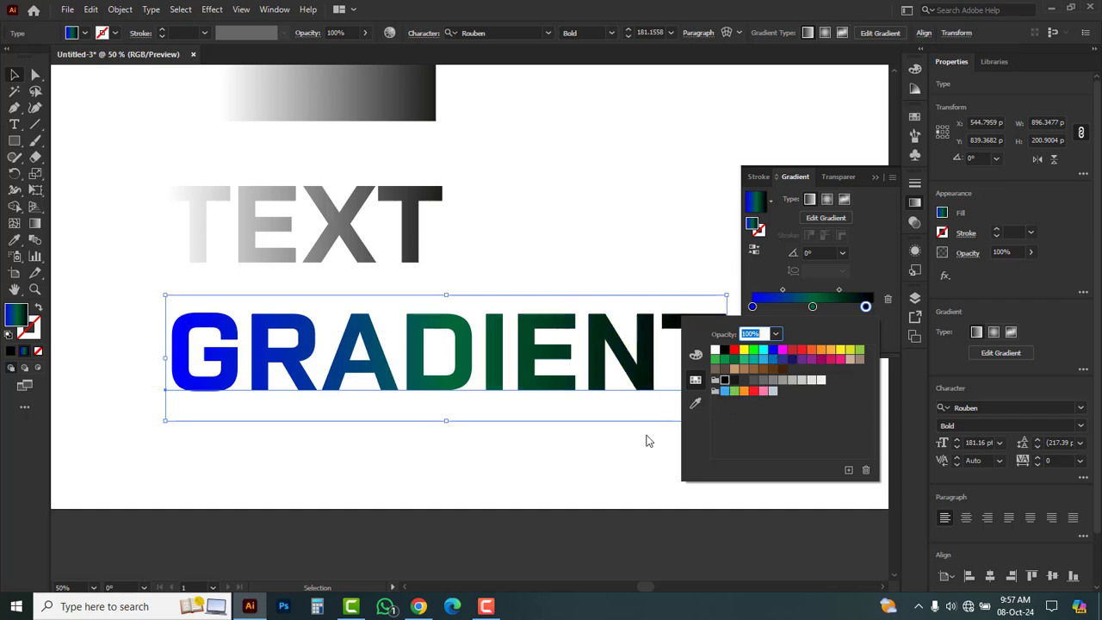
{"action": "left_click", "coordinate": [586, 454]}
{"action": "left_click_drag", "start_coordinate": [590, 438], "coordinate": [589, 469]}
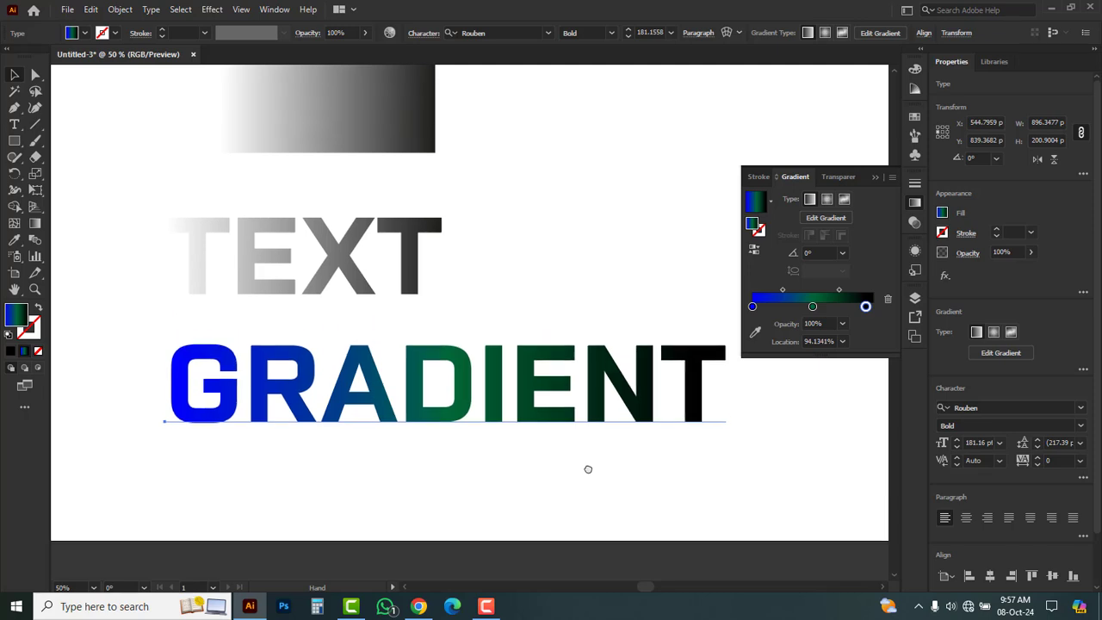
- Replace the wording of the lower blue-green-black gradient text with ROMAN and deselect it
{"action": "key", "text": "t"}
{"action": "double_click", "coordinate": [447, 403]}
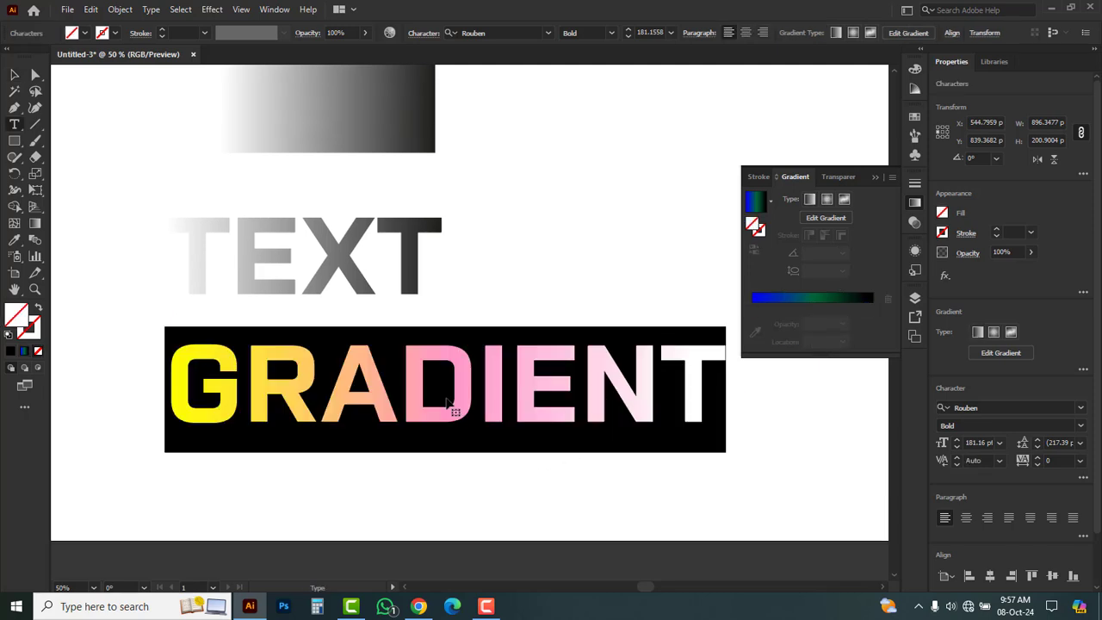
{"action": "type", "text": "ROMAN"}
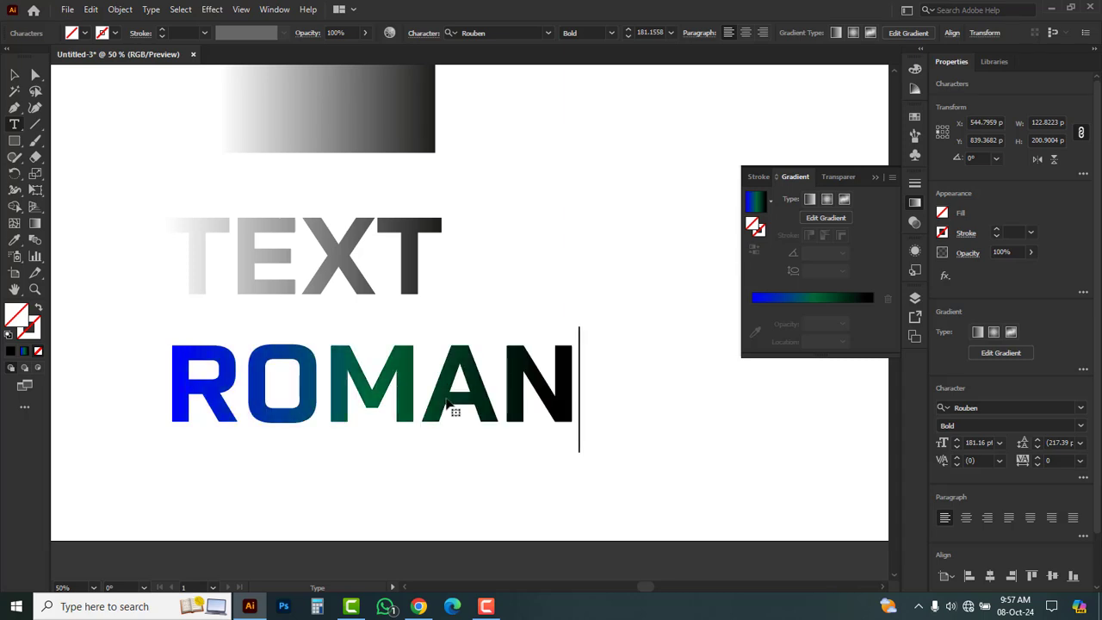
{"action": "key", "text": "Escape"}
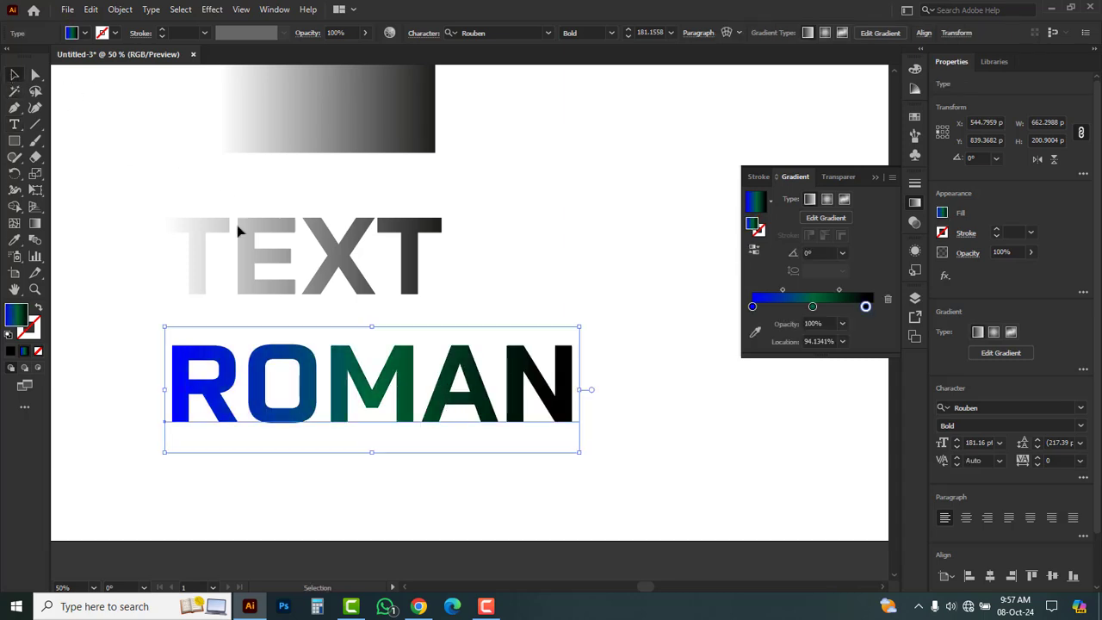
{"action": "left_click", "coordinate": [617, 394]}
{"action": "left_click_drag", "start_coordinate": [490, 413], "coordinate": [529, 419]}
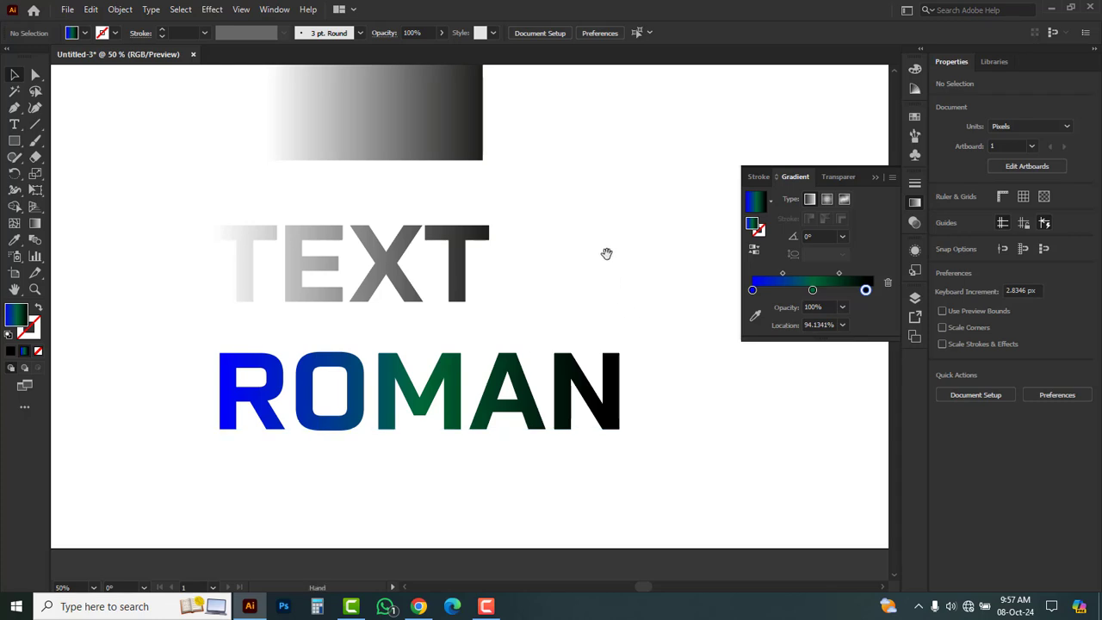
{"action": "left_click_drag", "start_coordinate": [608, 273], "coordinate": [611, 301]}
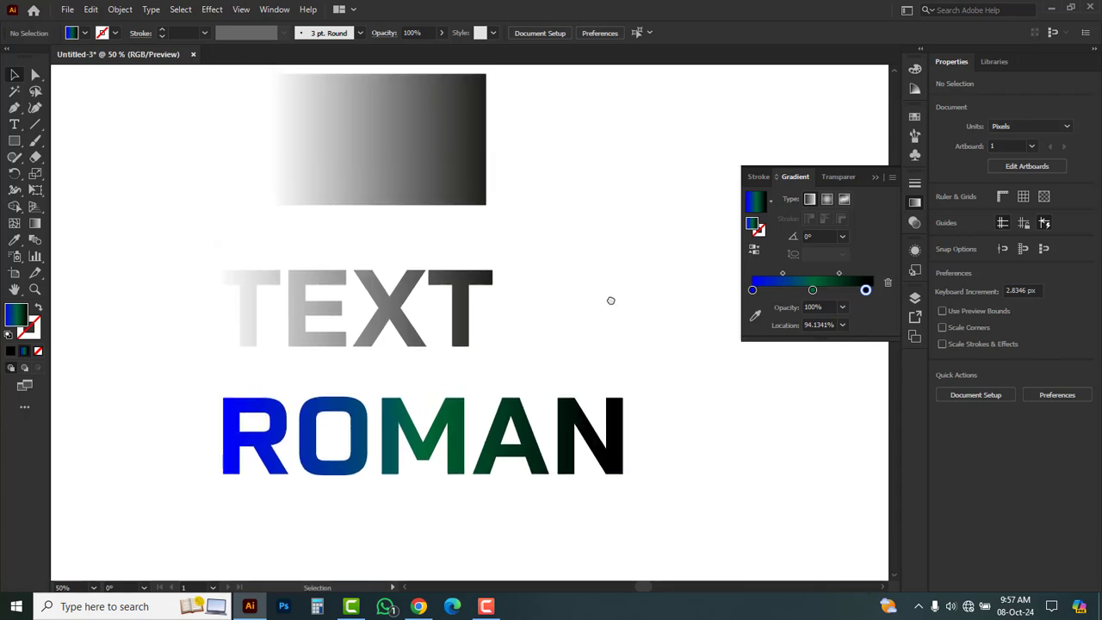